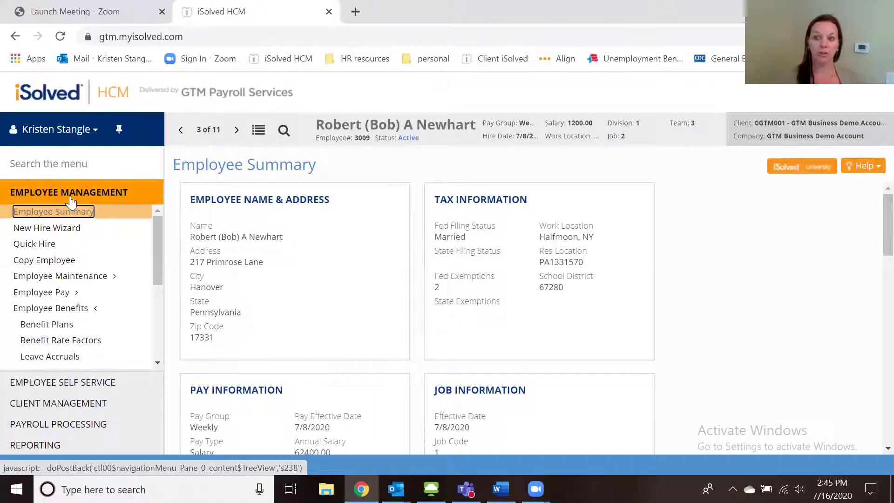
Open the Accrual Type setup page within the client-level benefits settings.
left_click(82, 409)
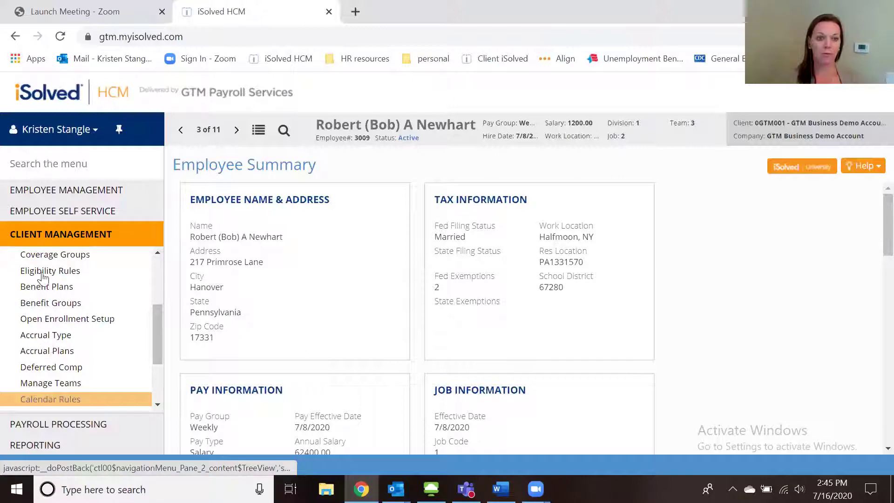
scroll(42, 277, "up", 3)
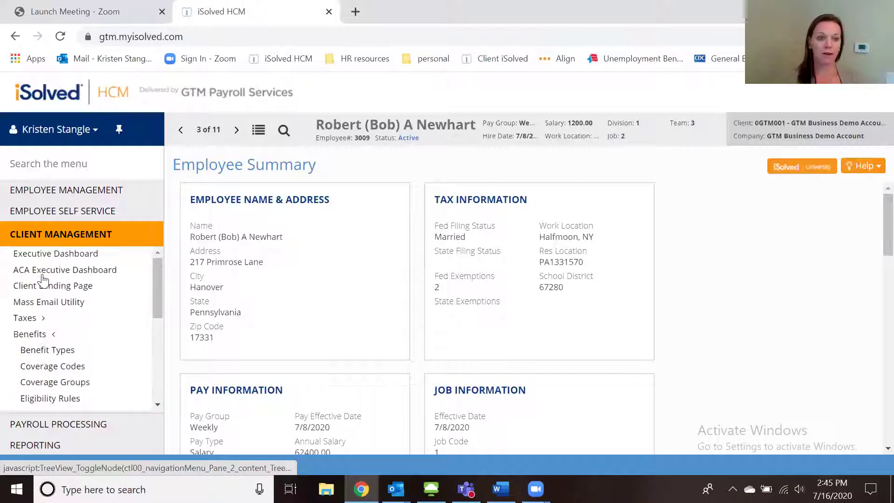
left_click(35, 334)
left_click(35, 334)
scroll(41, 356, "down", 5)
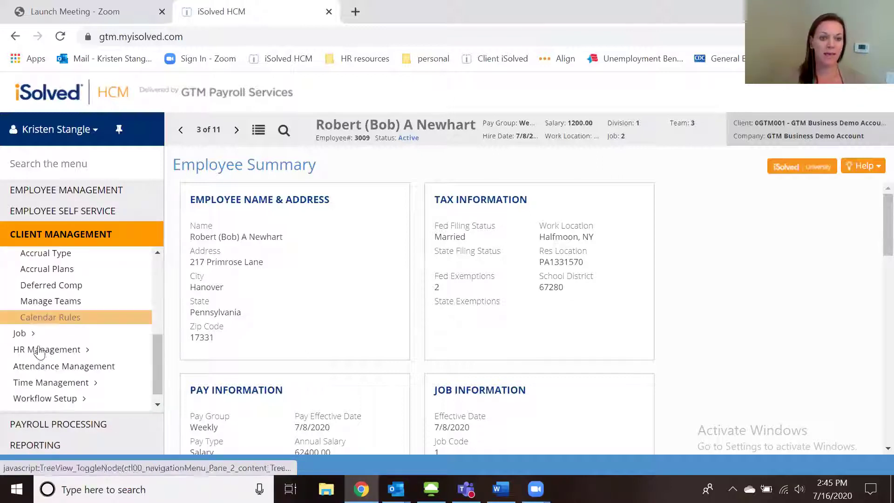
left_click(55, 255)
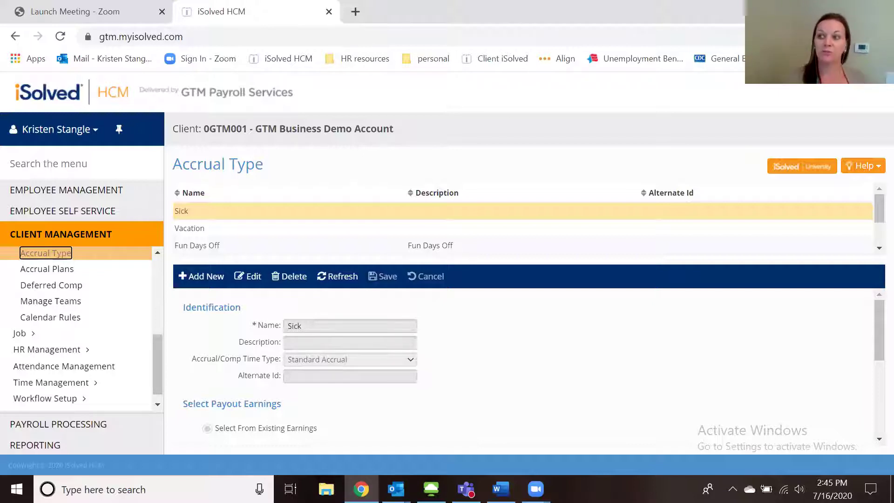
Examine the definitions of the Fun Days Off and Community Svc accrual types.
left_click(223, 247)
scroll(231, 242, "down", 2)
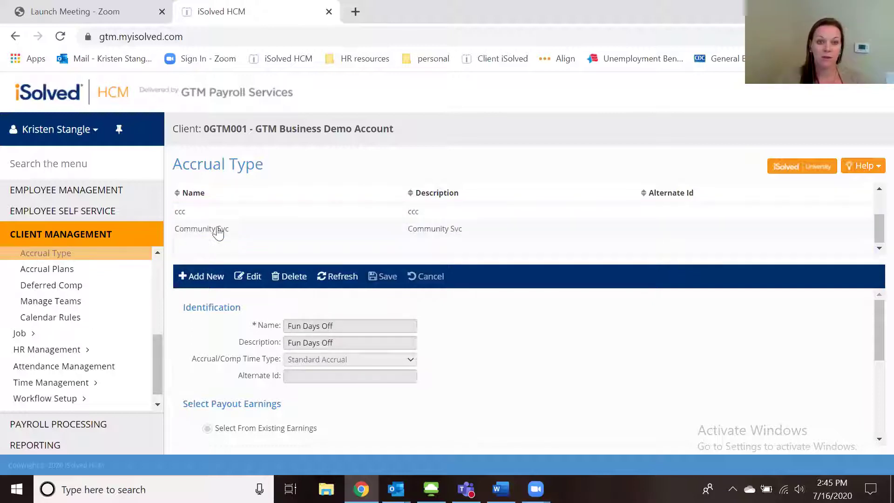
left_click(213, 235)
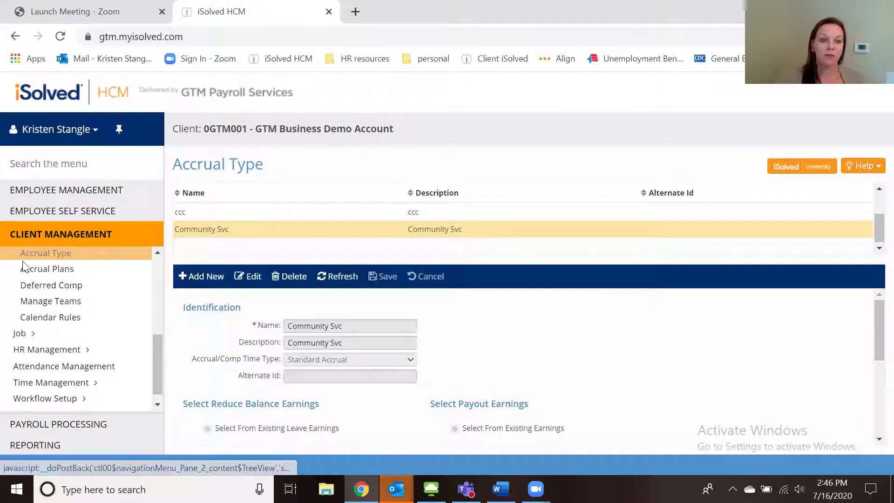
Open the accrual plans and review the Sick plan's accrual method, accrual options and length of service options.
left_click(45, 276)
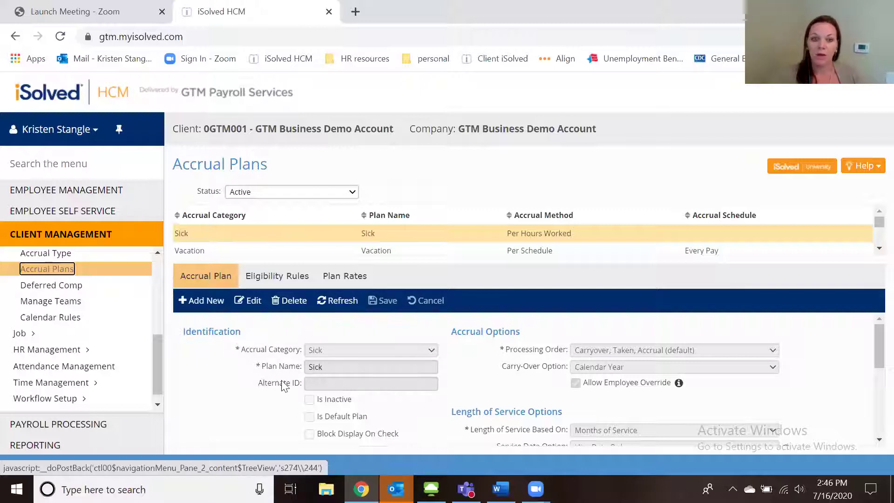
scroll(282, 405, "down", 2)
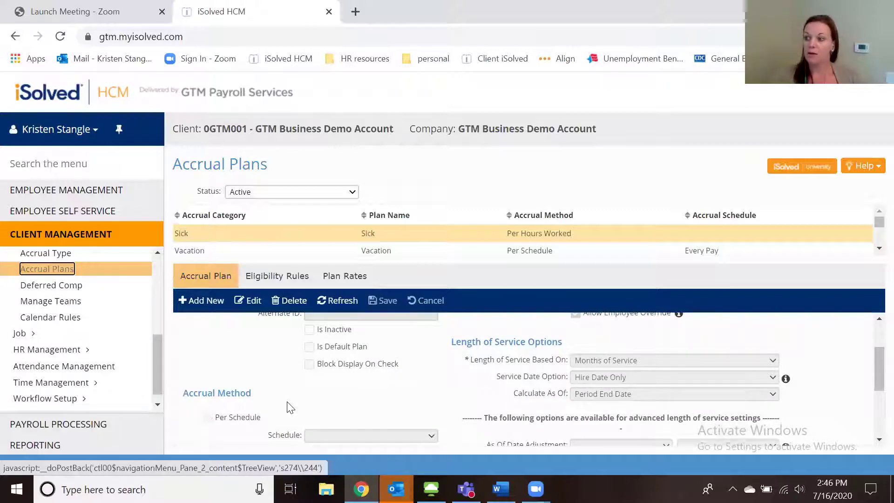
scroll(289, 408, "down", 2)
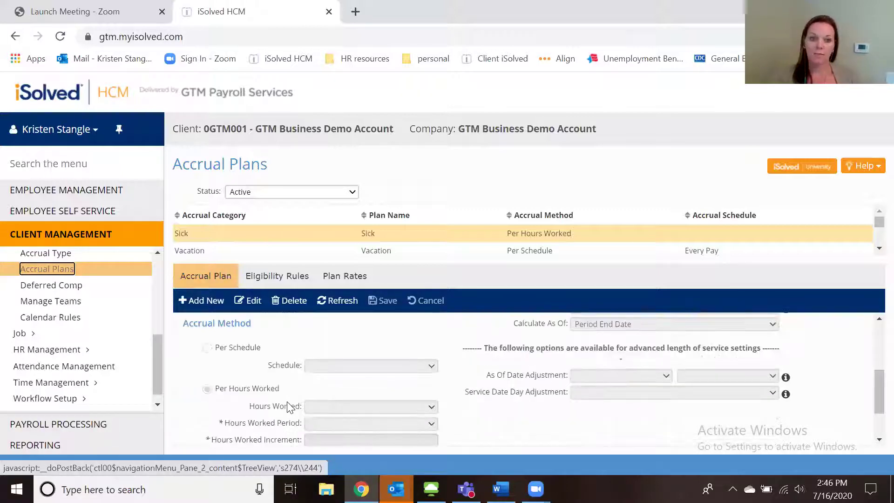
scroll(299, 395, "up", 5)
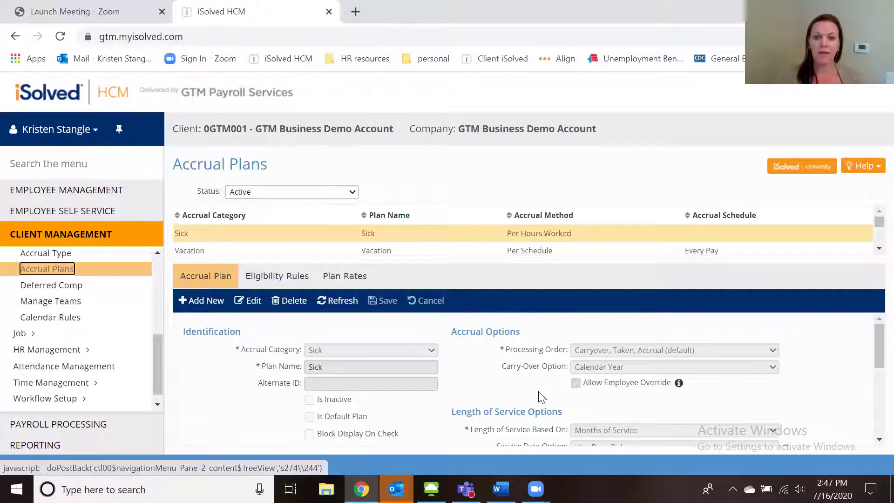
scroll(542, 397, "down", 2)
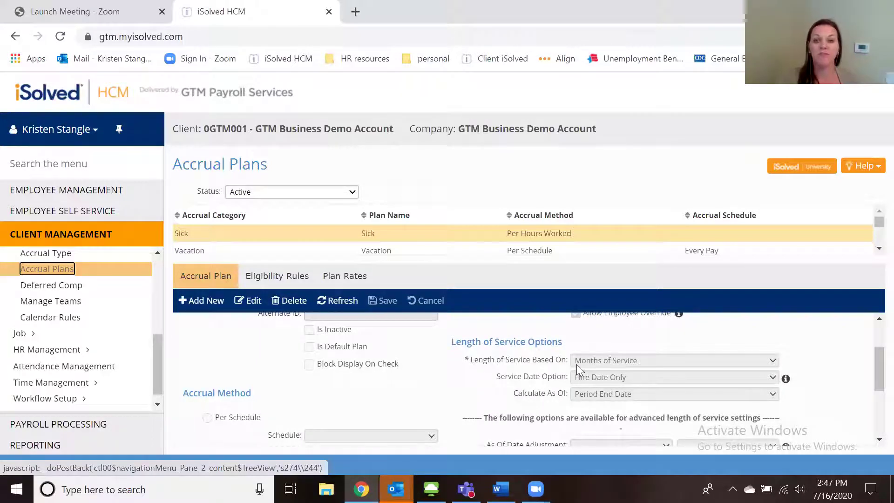
Try to set the Sick plan's length of service to Months of Service with Adjusted Service Date as the service date option.
left_click(255, 300)
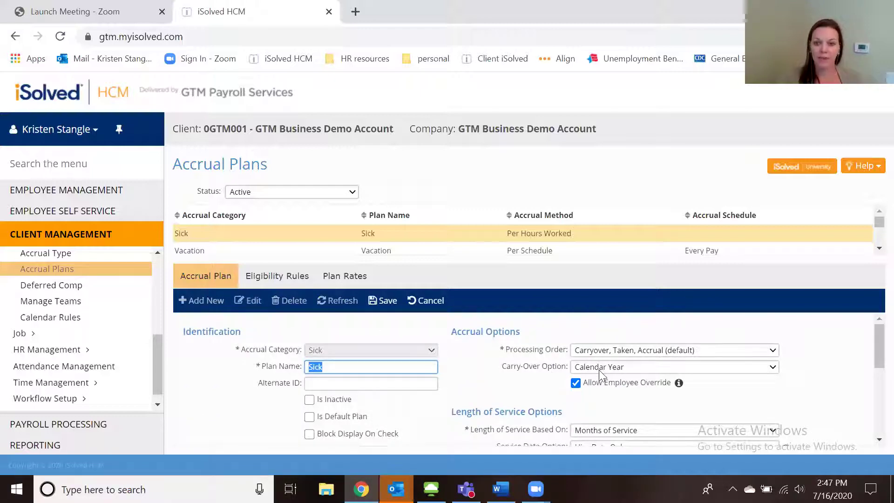
scroll(621, 352, "down", 1)
left_click(631, 359)
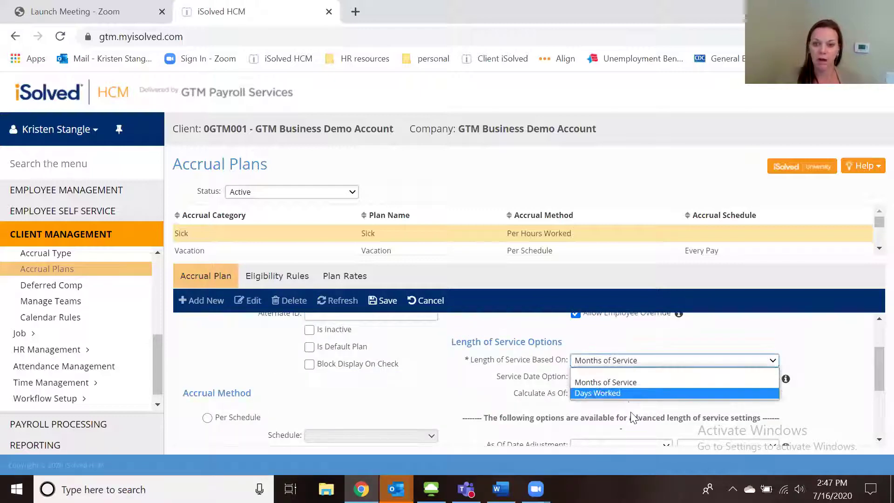
left_click(626, 383)
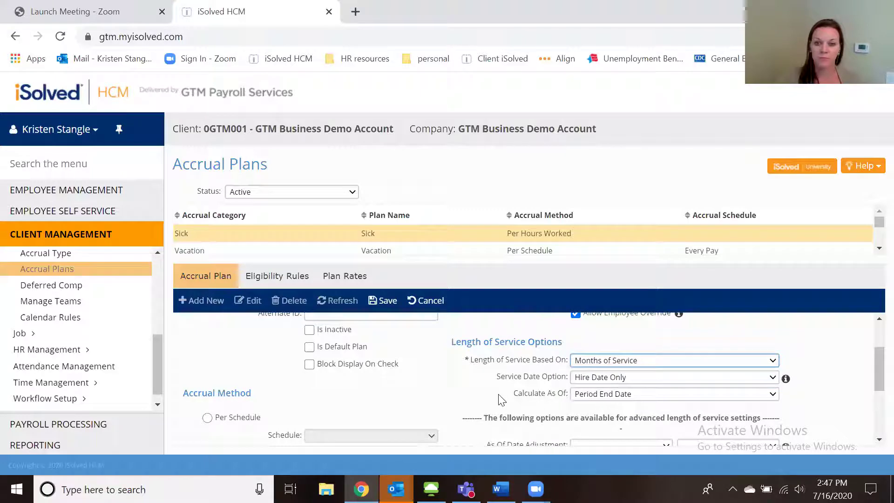
left_click(600, 382)
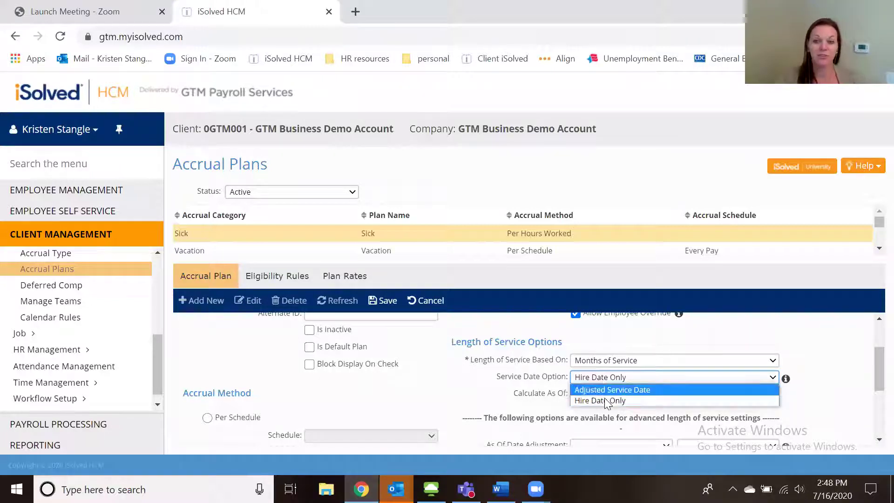
left_click(612, 389)
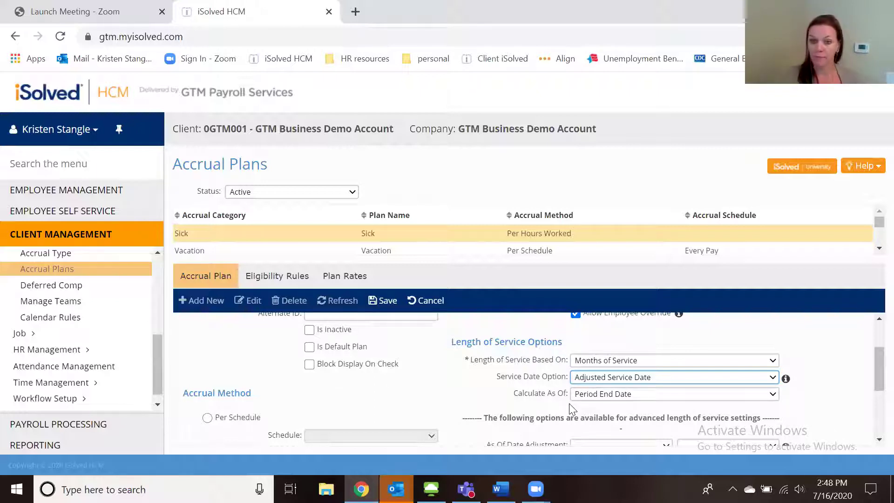
scroll(489, 398, "down", 2)
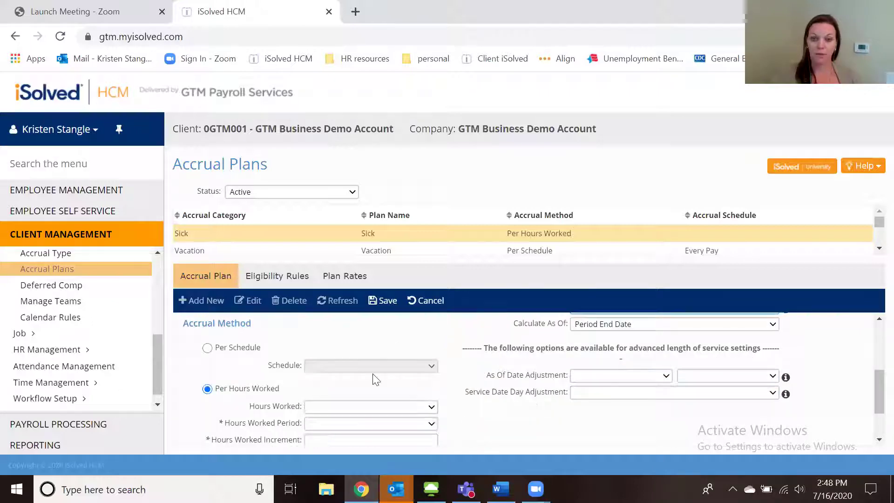
left_click(382, 301)
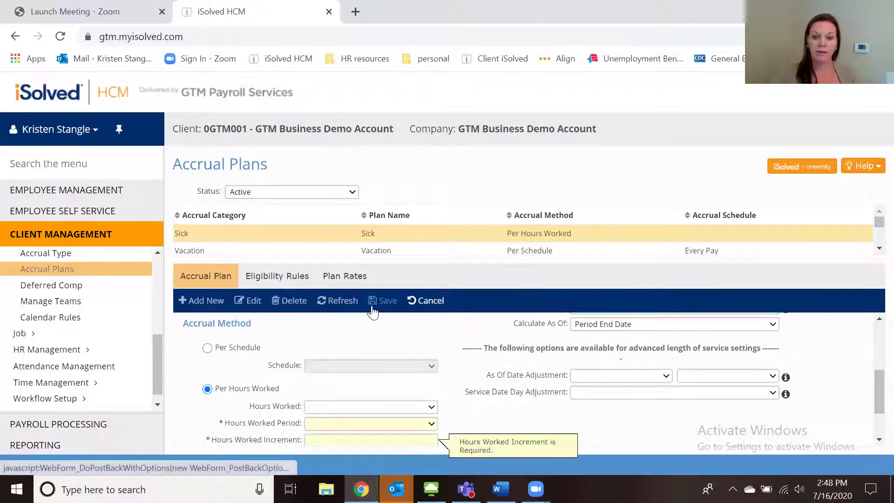
left_click(421, 300)
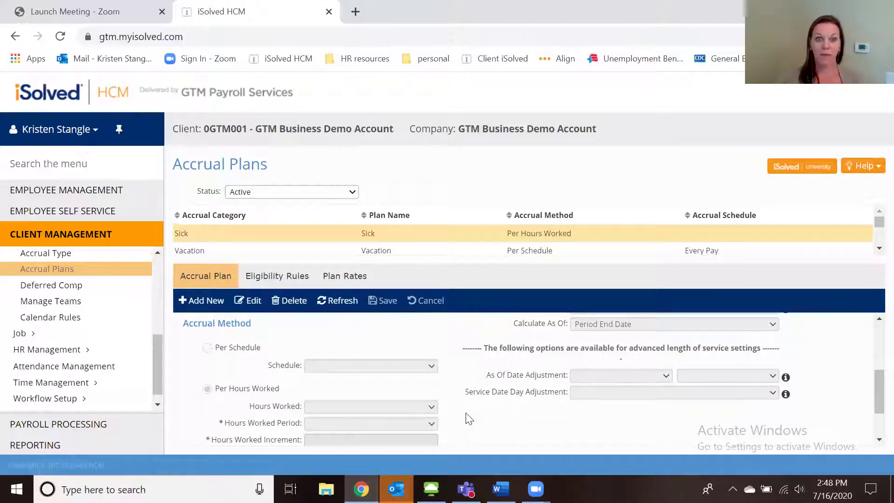
Examine the eligibility rules assigned to the Sick plan in edit mode and return to its plan details.
left_click(286, 276)
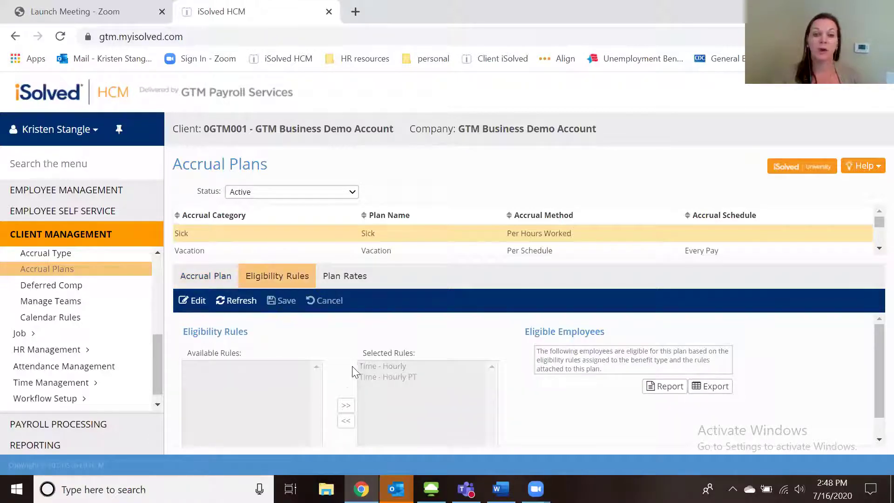
left_click(194, 308)
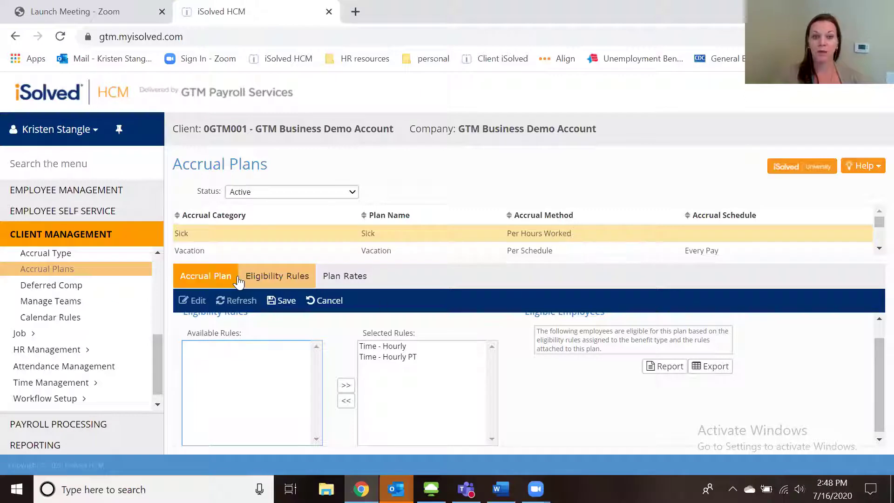
left_click(199, 279)
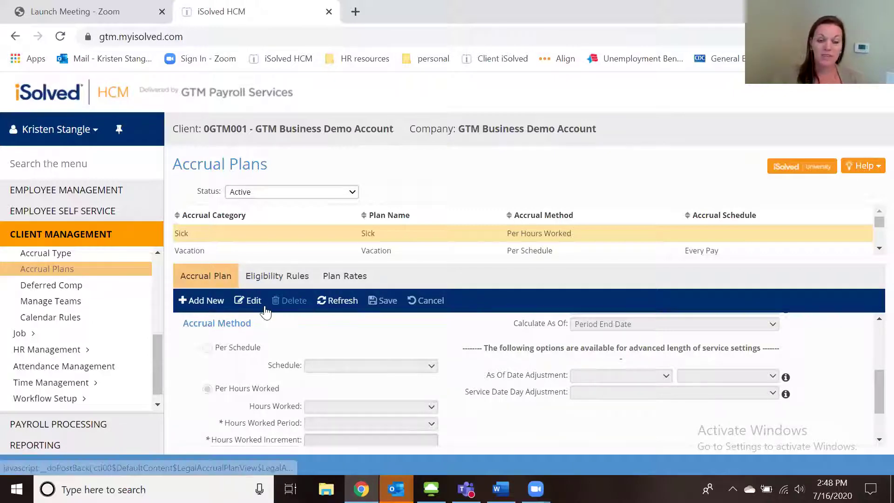
Try to change the Sick plan's accrual method to Per Schedule with the Every Pay schedule and save it.
left_click(241, 304)
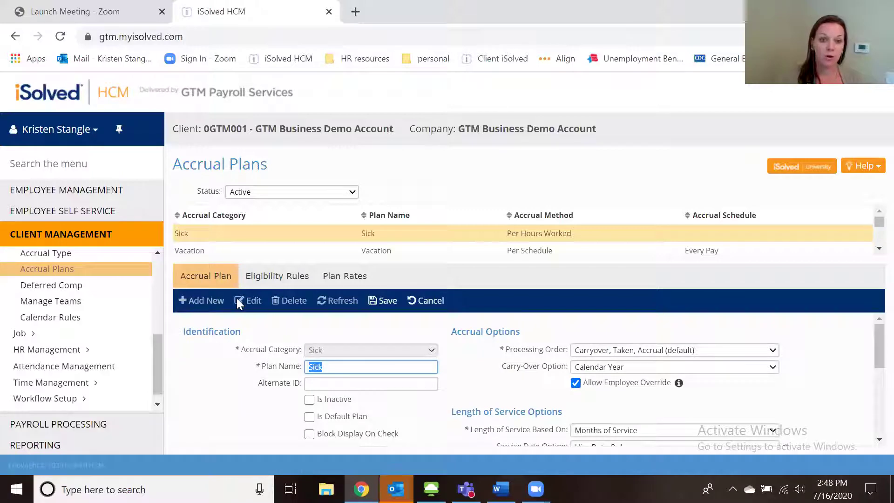
scroll(250, 385, "down", 5)
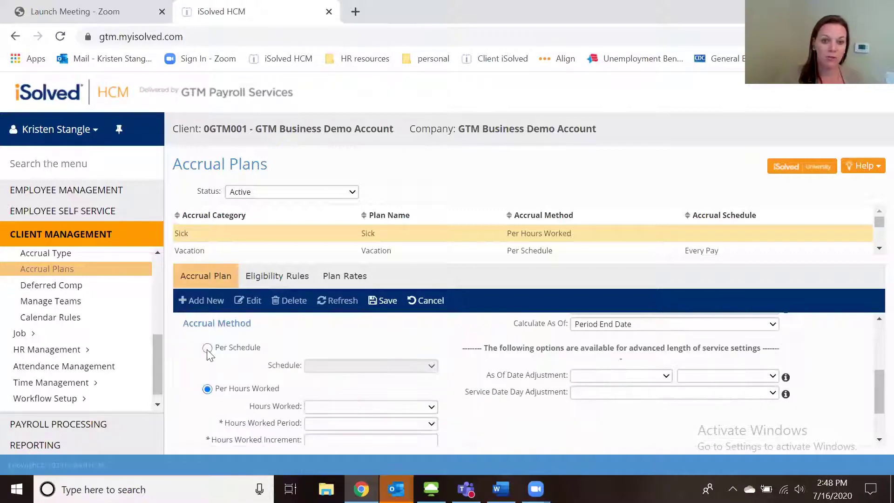
left_click(207, 348)
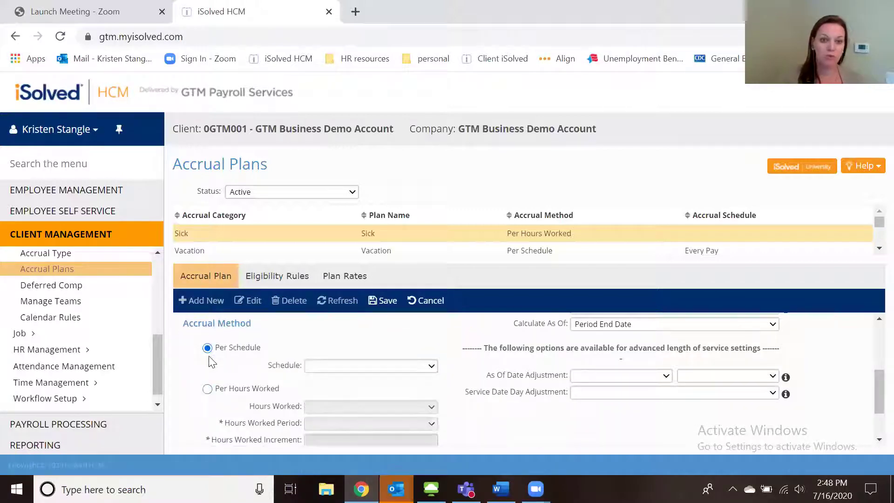
left_click(387, 367)
scroll(379, 356, "down", 1)
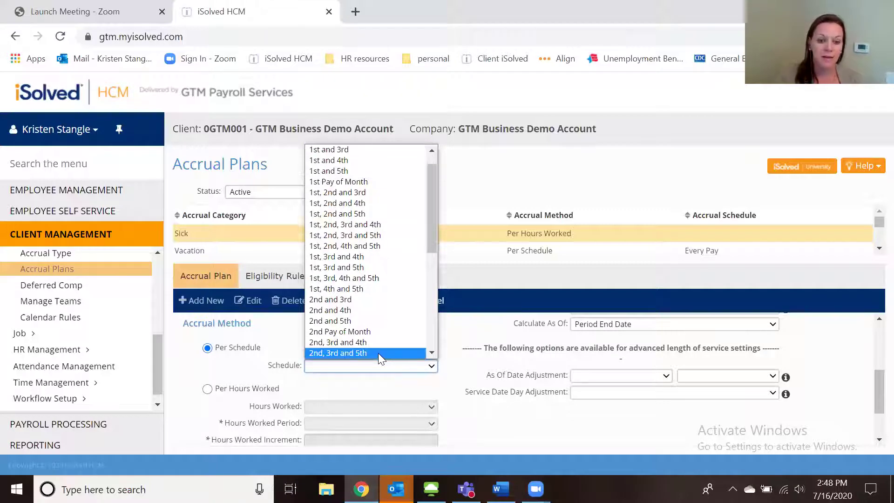
key("e")
scroll(378, 353, "down", 1)
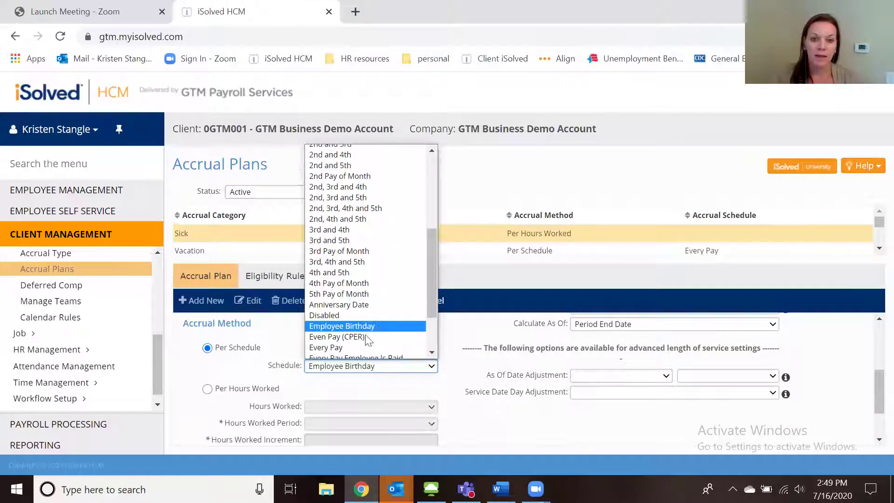
scroll(368, 340, "down", 2)
left_click(336, 280)
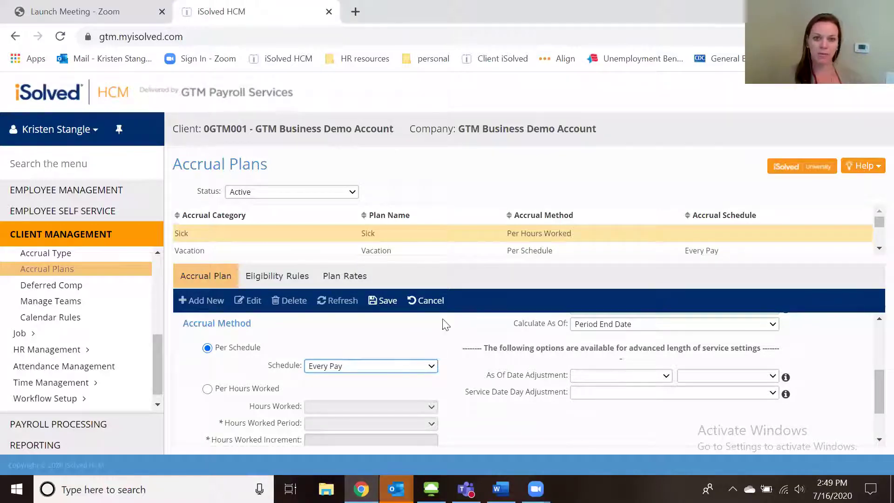
left_click(385, 301)
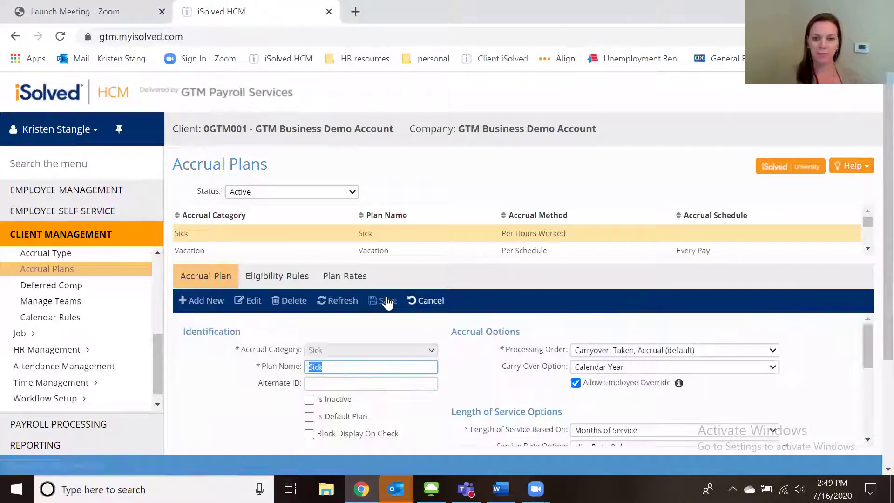
Review the Sick plan's selected eligibility rules and its accrual plan rates.
left_click(277, 275)
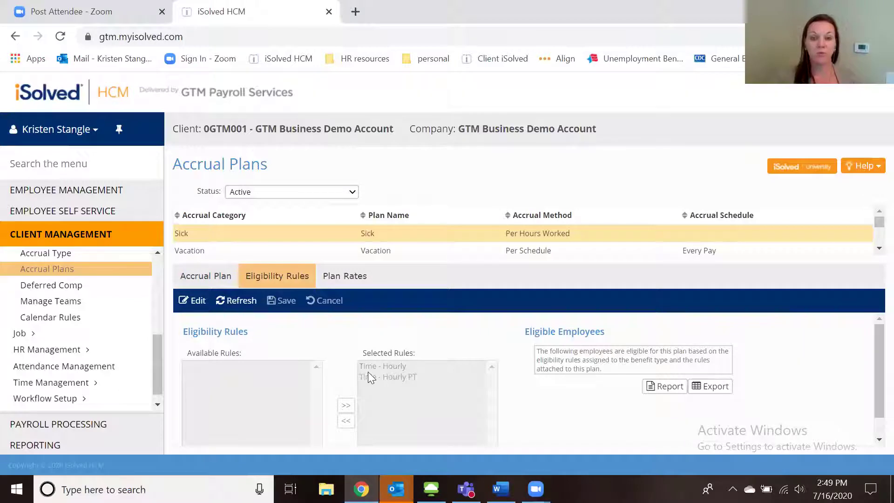
left_click(343, 286)
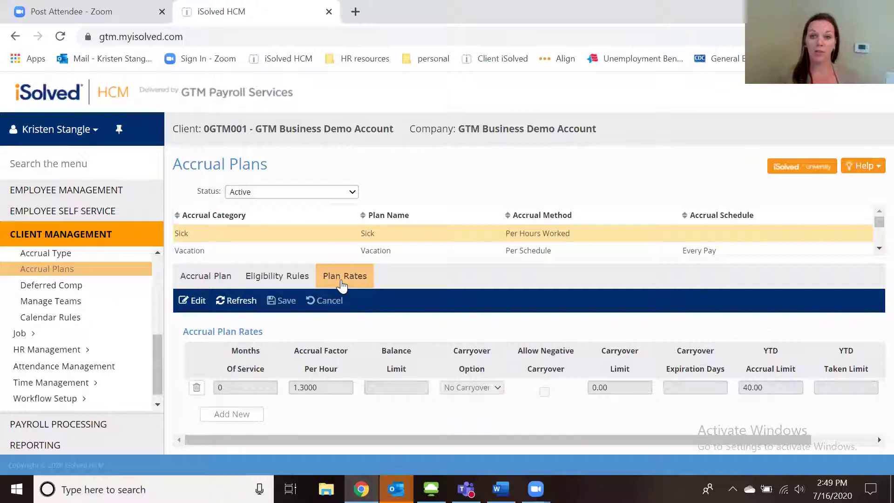
left_click(210, 294)
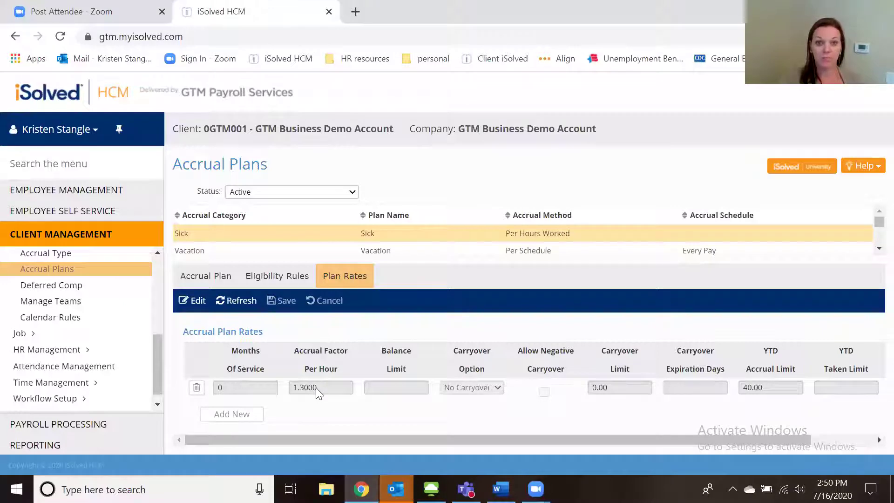
Examine the Vacation plan's accrual rates and limits for each months-of-service tier.
left_click(383, 254)
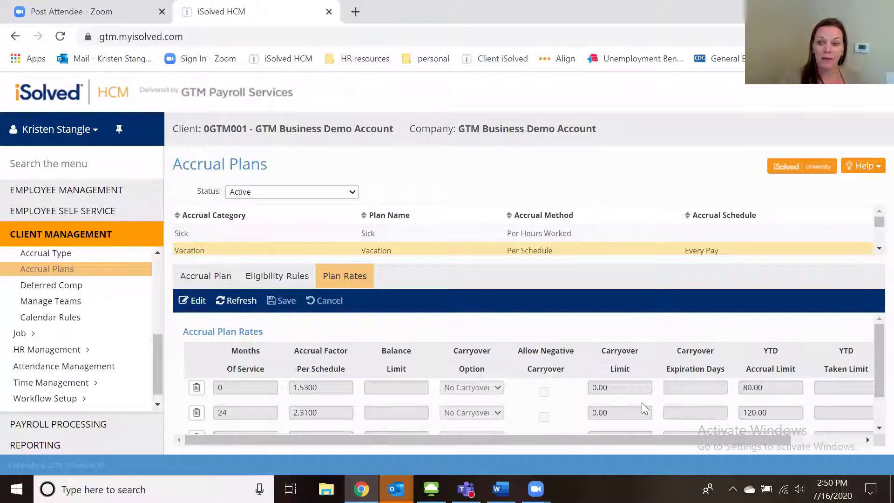
scroll(872, 368, "down", 2)
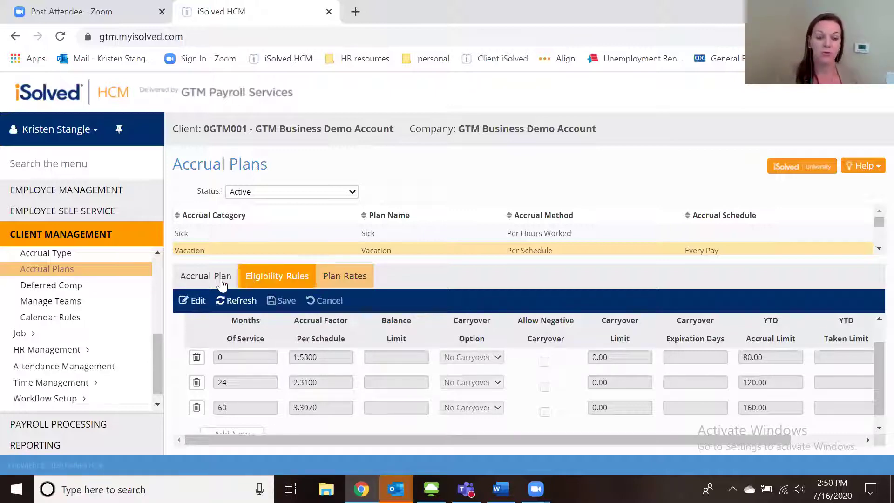
left_click(59, 275)
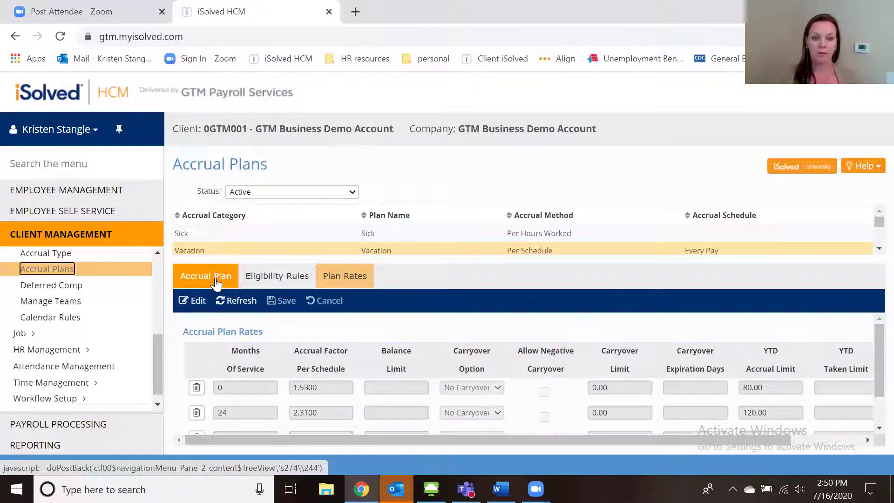
Add a new accrual type in the client's benefits settings and name it MentalHealthDay.
left_click(217, 280)
left_click(214, 305)
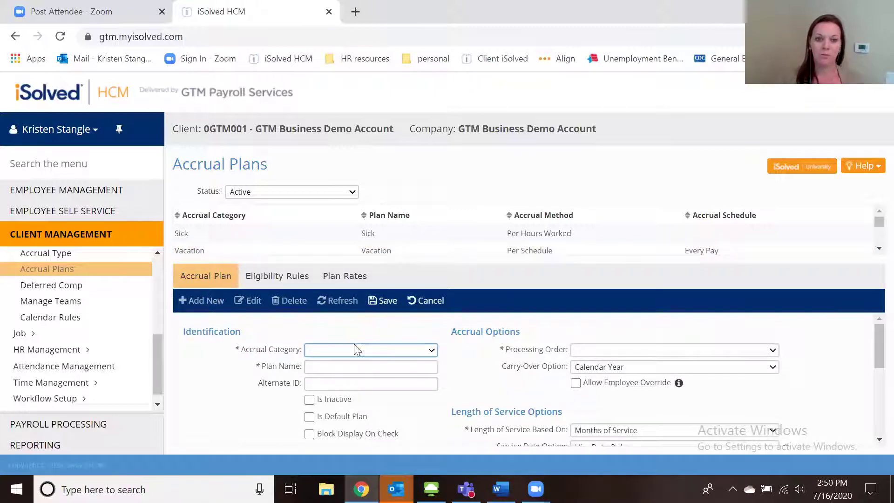
left_click(55, 256)
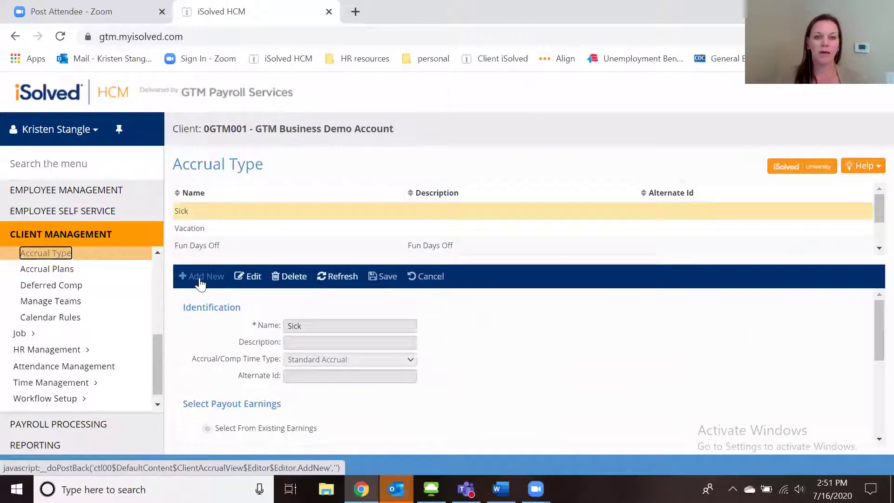
left_click(200, 279)
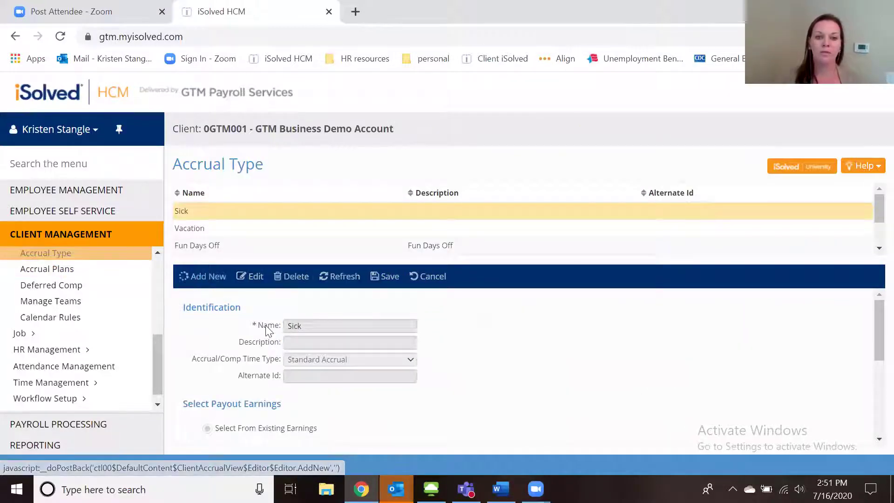
type("Menta")
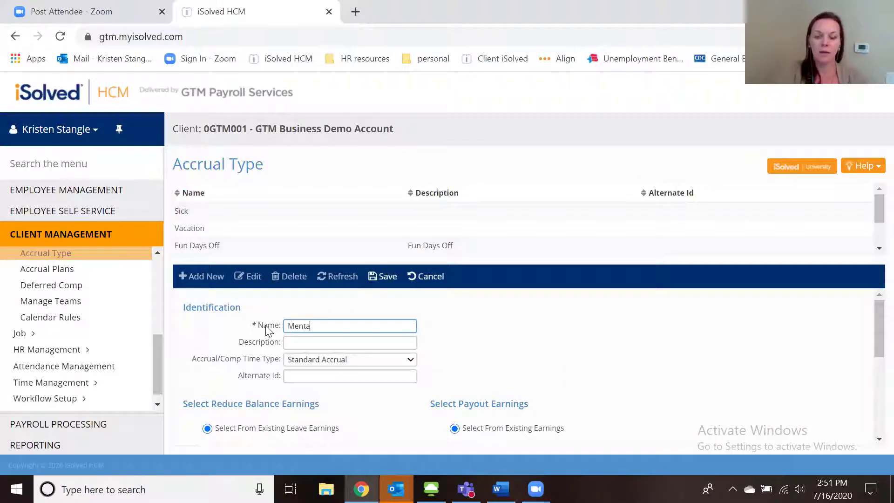
type("l Health D")
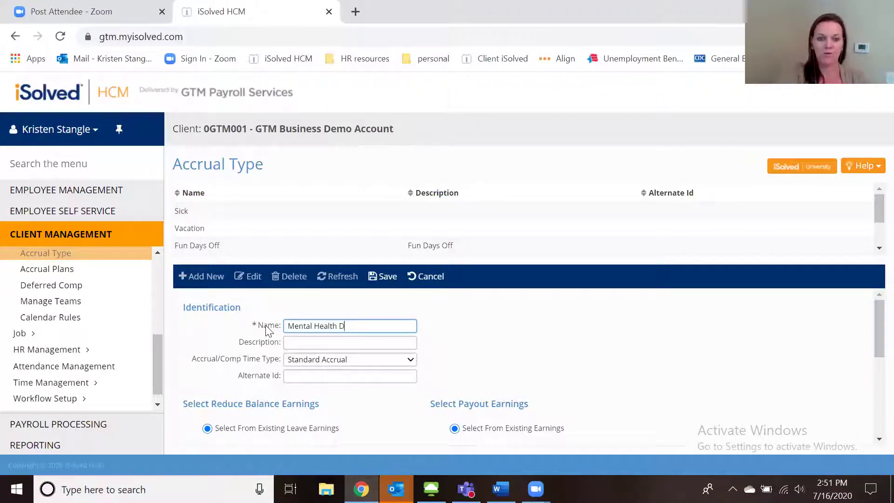
key("BackSpace")
key("BackSpace")
key("BackSpace")
key("BackSpace")
key("BackSpace")
key("BackSpace")
key("BackSpace")
key("BackSpace")
key("BackSpace")
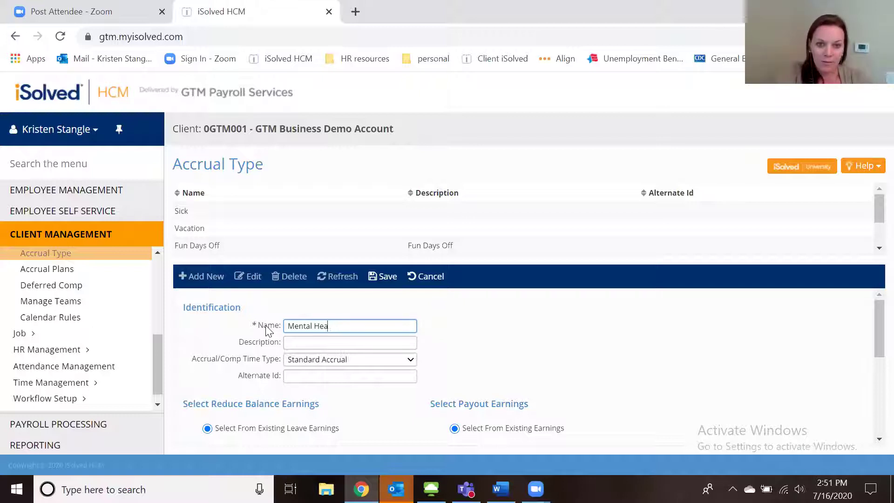
type("He")
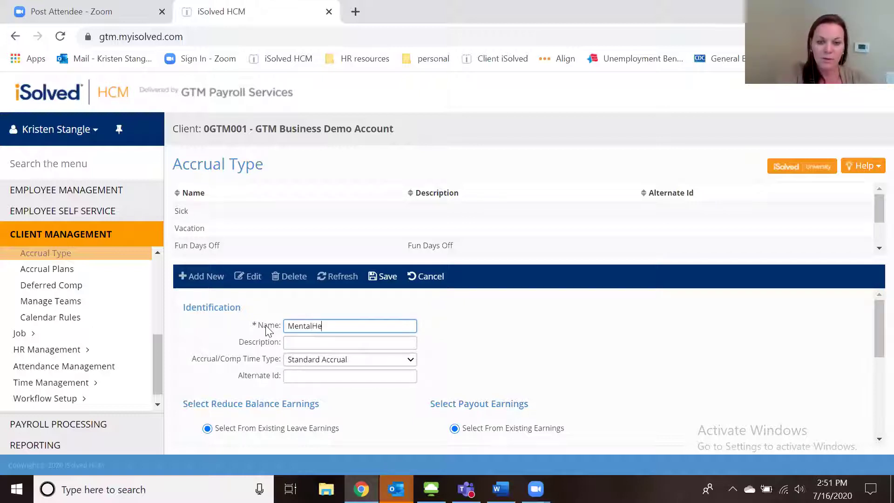
type("althDay")
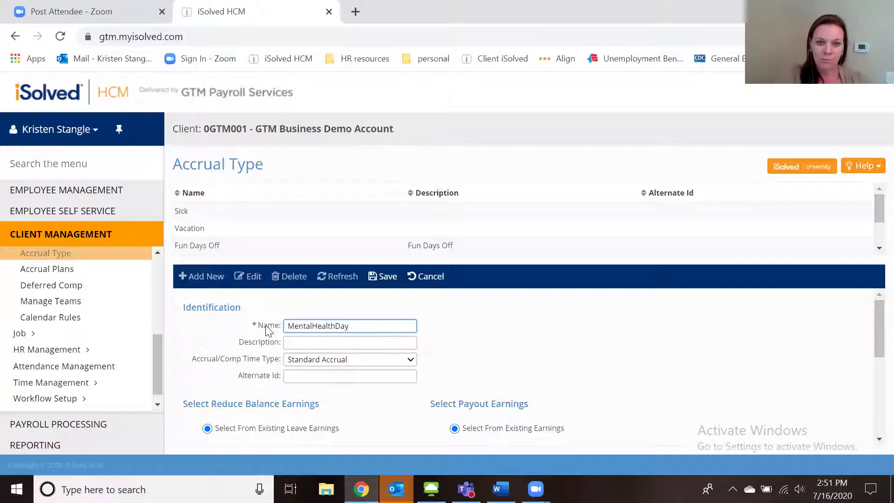
key("ctrl+a")
key("Tab")
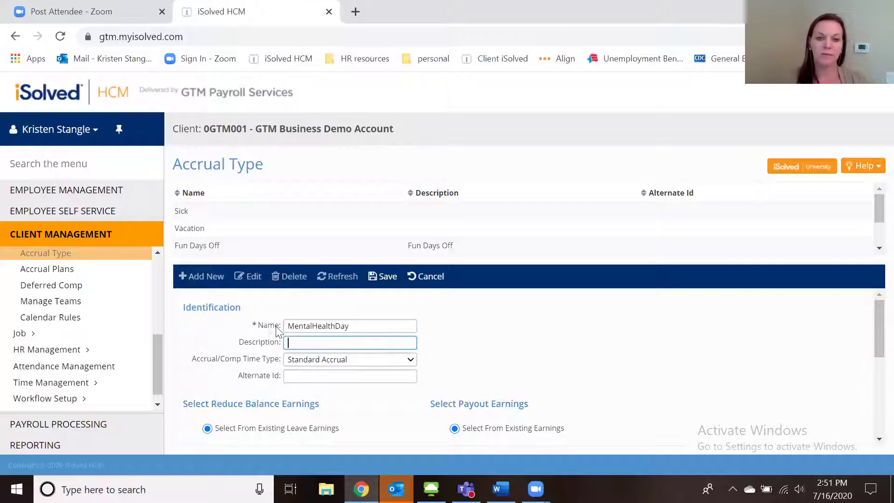
Copy the new accrual type's name, MentalHealthDay, into its description.
double_click(319, 330)
key("ctrl+c")
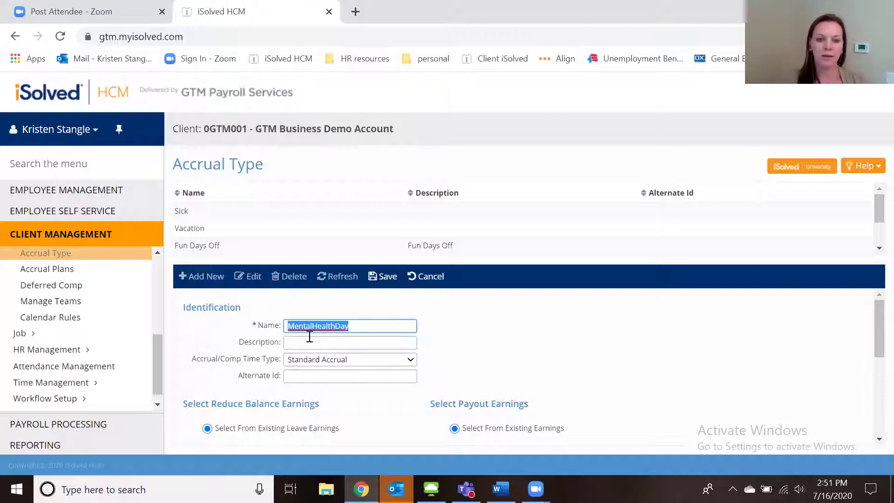
left_click(310, 336)
key("ctrl+v")
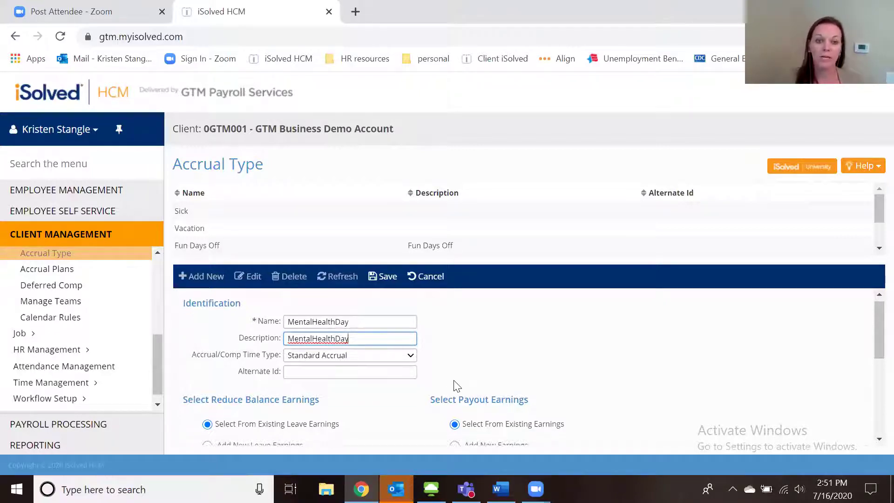
Review the new accrual type's reduce balance and payout earnings options, and save the accrual type.
scroll(434, 385, "down", 1)
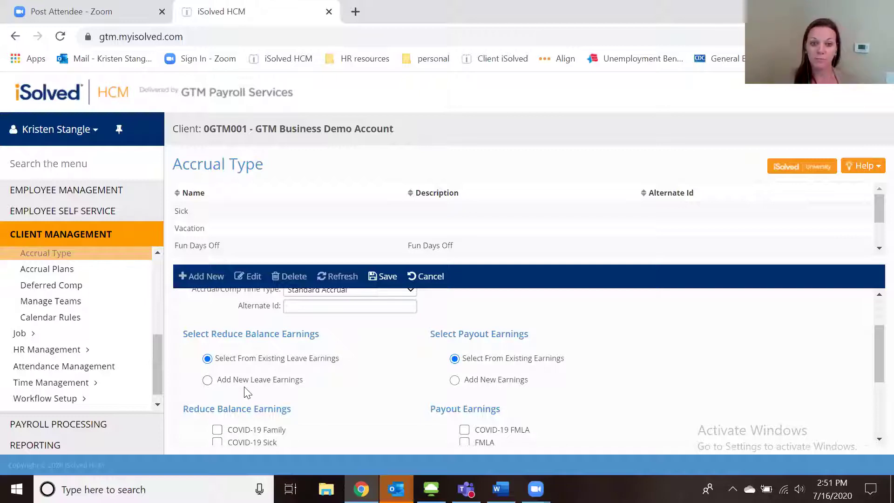
left_click(375, 281)
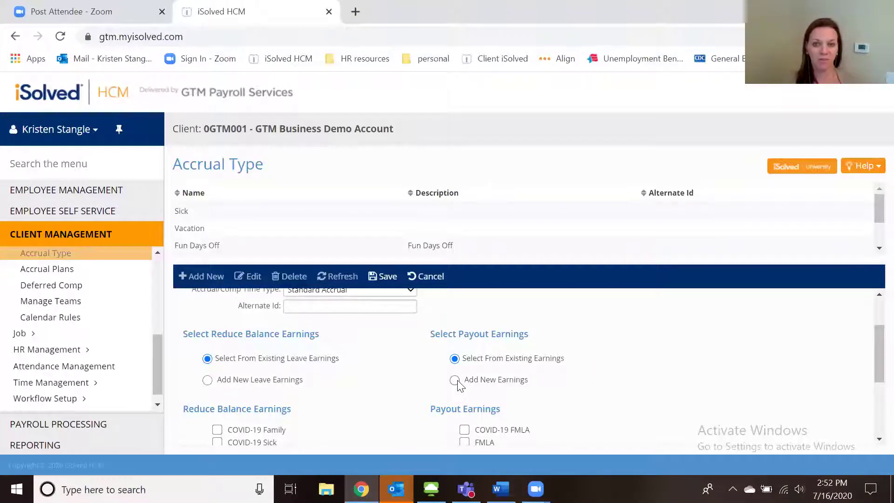
left_click(389, 278)
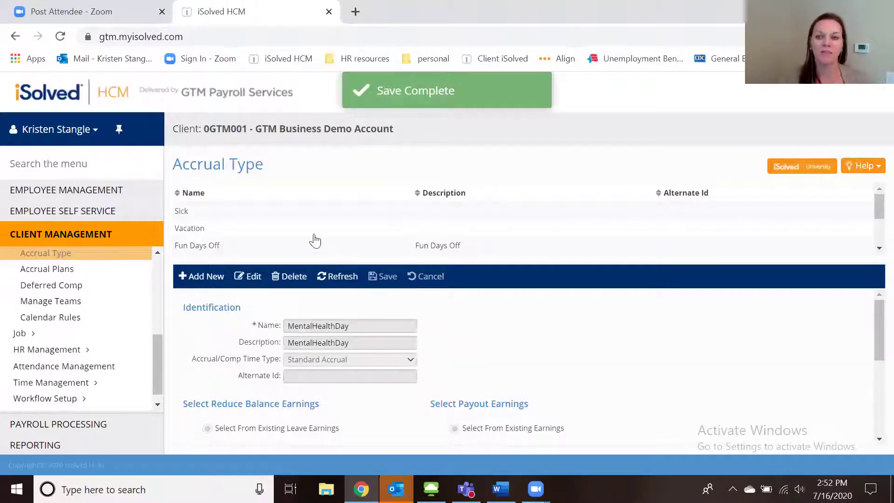
scroll(260, 229, "down", 3)
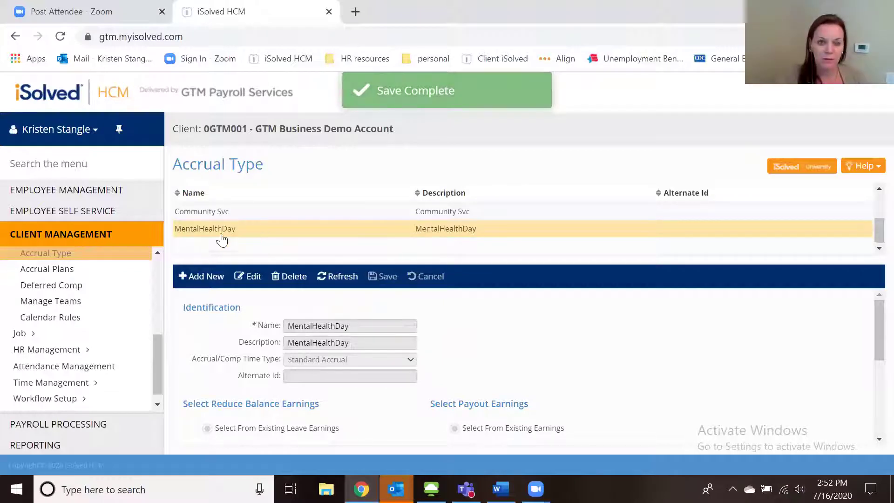
Start a new accrual plan with MentalHealthDay as its accrual category.
left_click(50, 270)
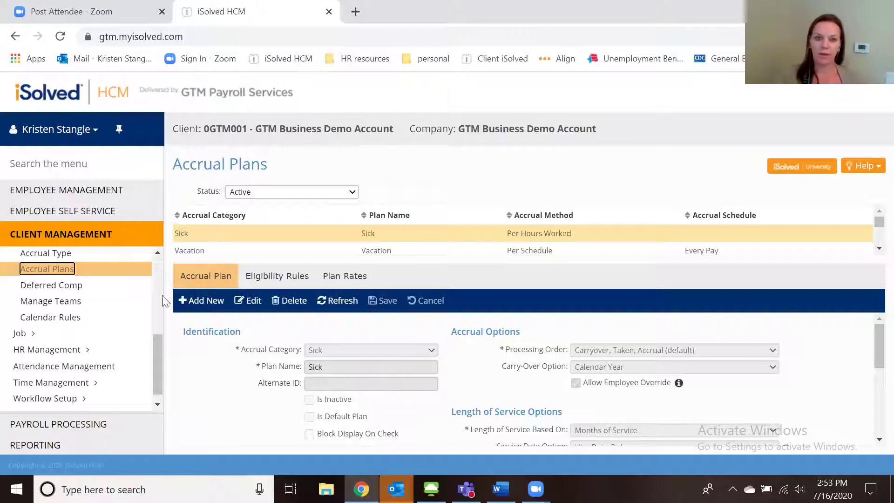
left_click(203, 311)
left_click(363, 350)
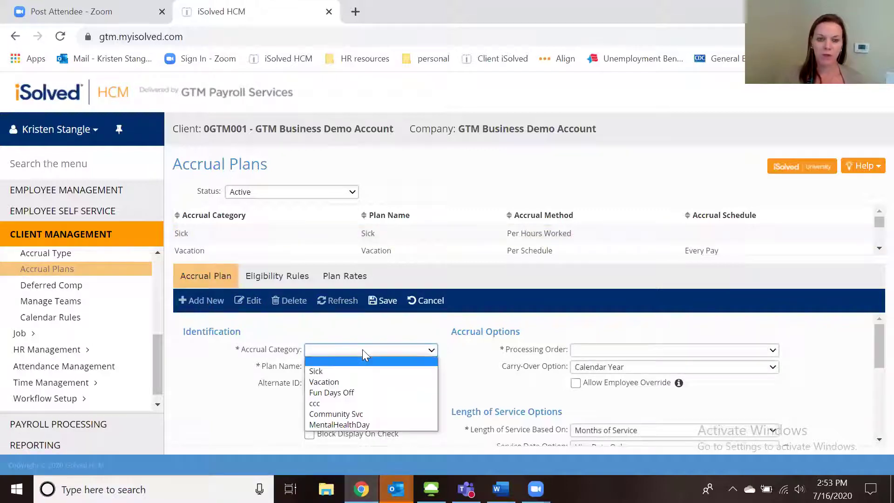
left_click(377, 423)
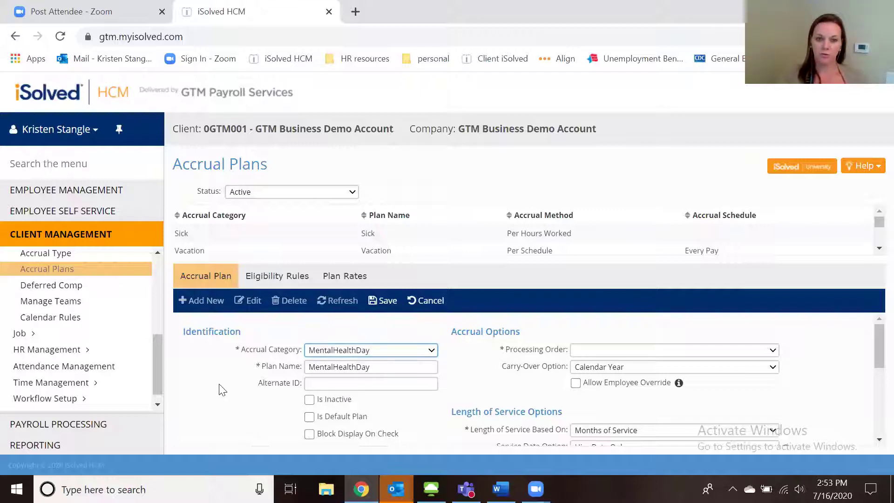
Set the plan's processing order to Taken, Carryover, Accrual and its carry-over option to Calendar Year, and allow employee override.
scroll(220, 390, "down", 3)
scroll(221, 390, "down", 3)
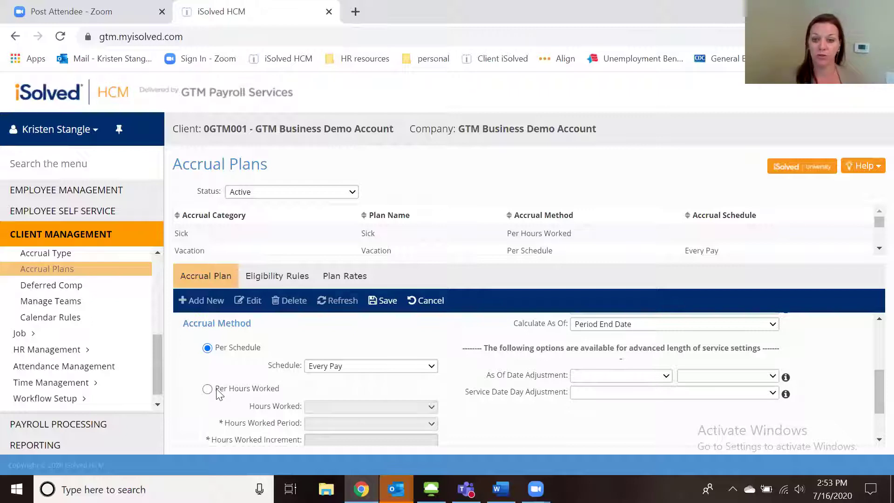
scroll(495, 373, "down", 1)
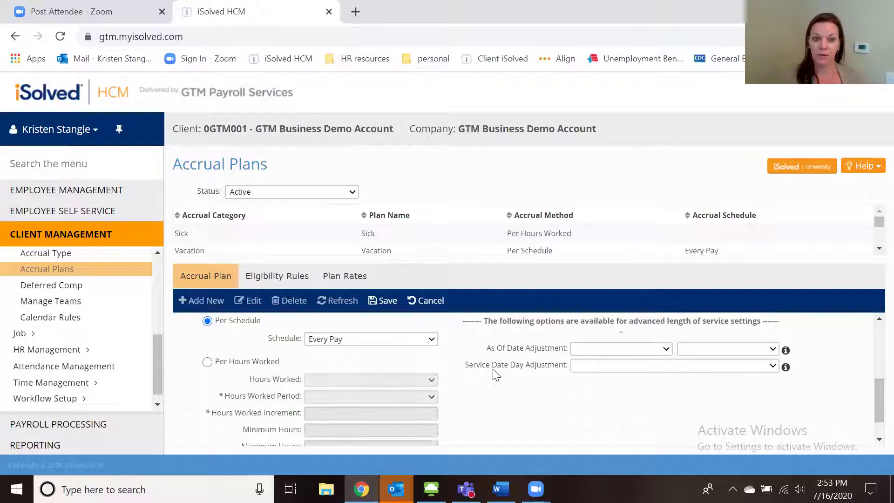
scroll(495, 373, "down", 1)
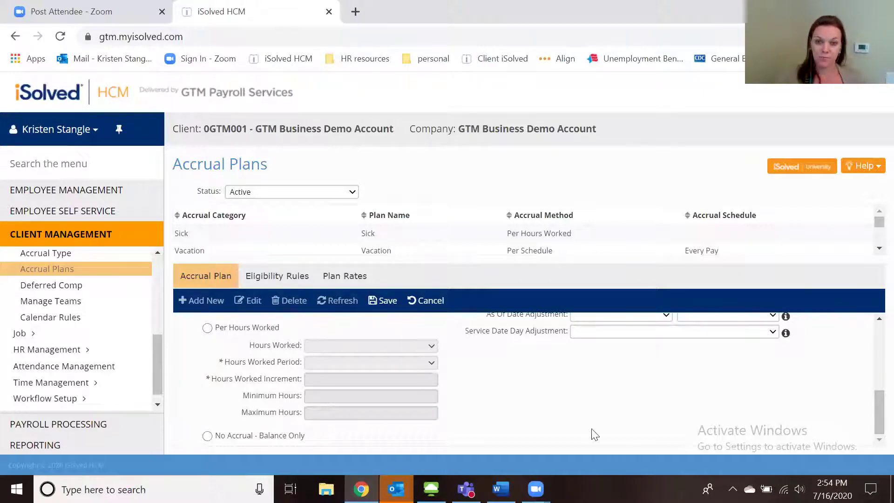
scroll(526, 391, "up", 5)
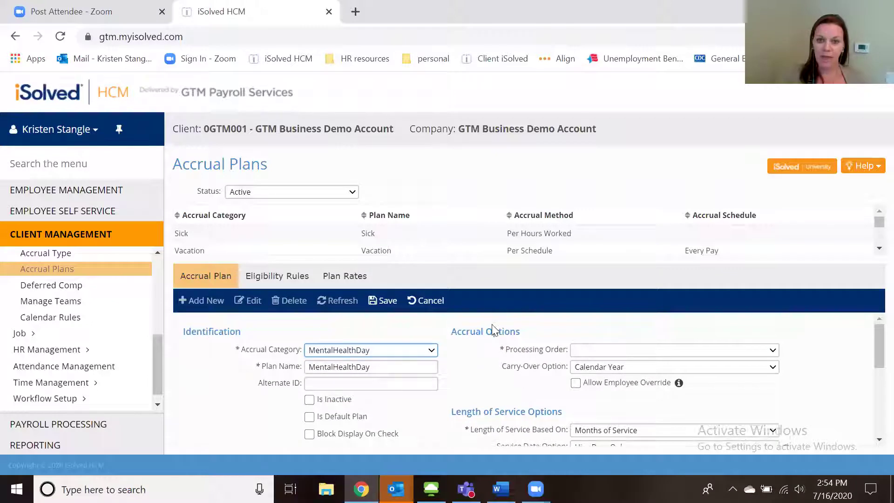
left_click(584, 352)
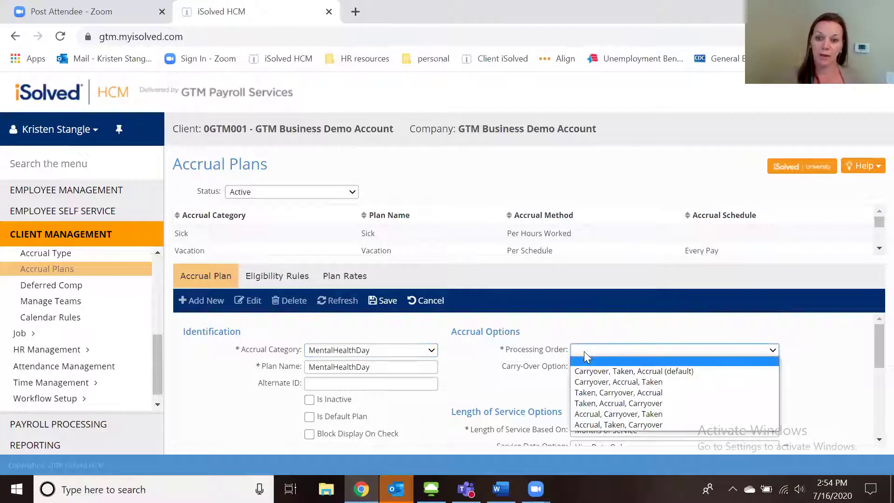
left_click(604, 393)
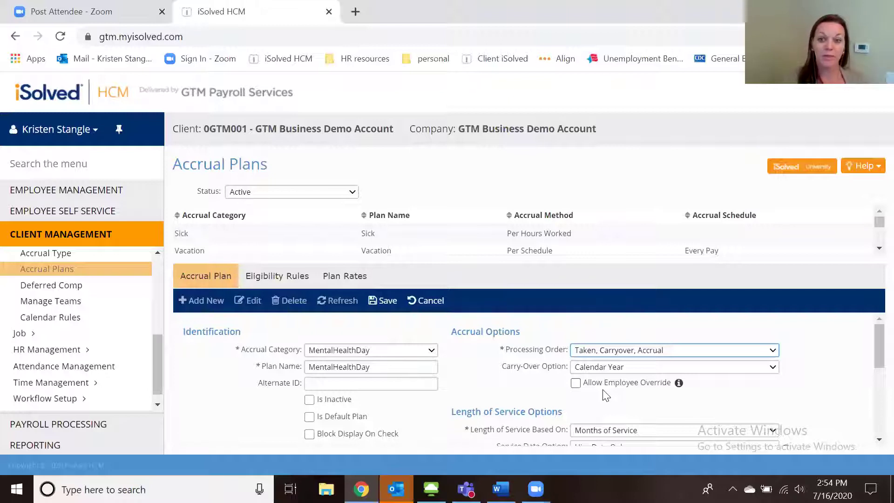
left_click(621, 373)
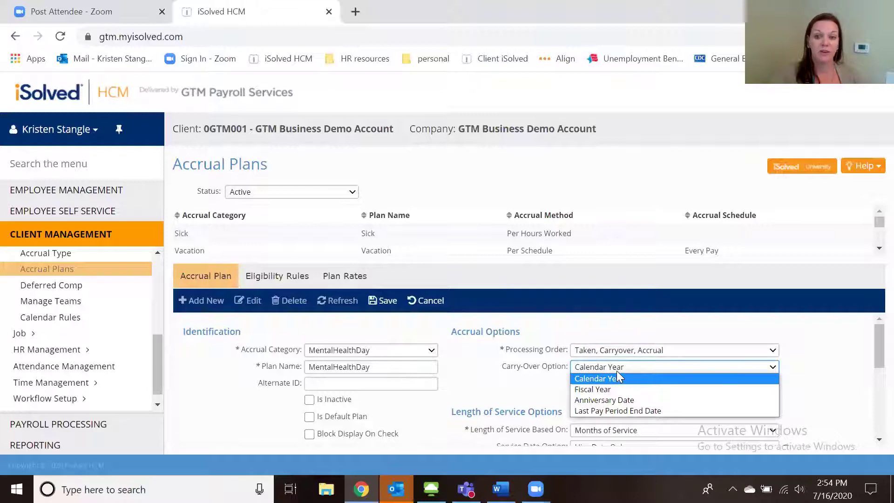
left_click(625, 378)
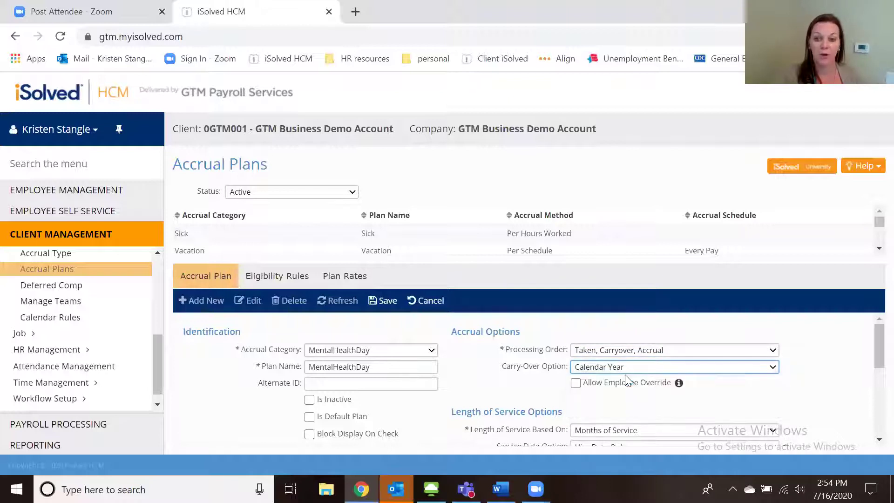
left_click(576, 384)
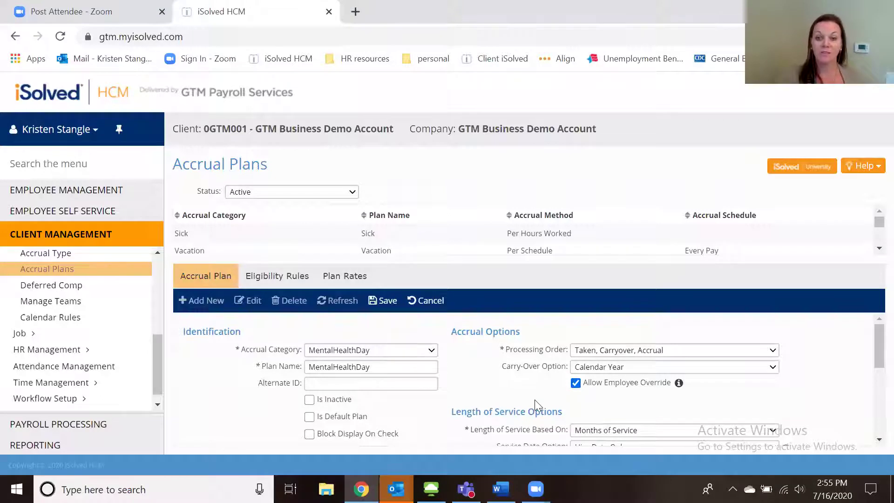
Check the plan's length of service options, keeping Hire Date Only as the service date option, and save the plan.
scroll(535, 399, "down", 2)
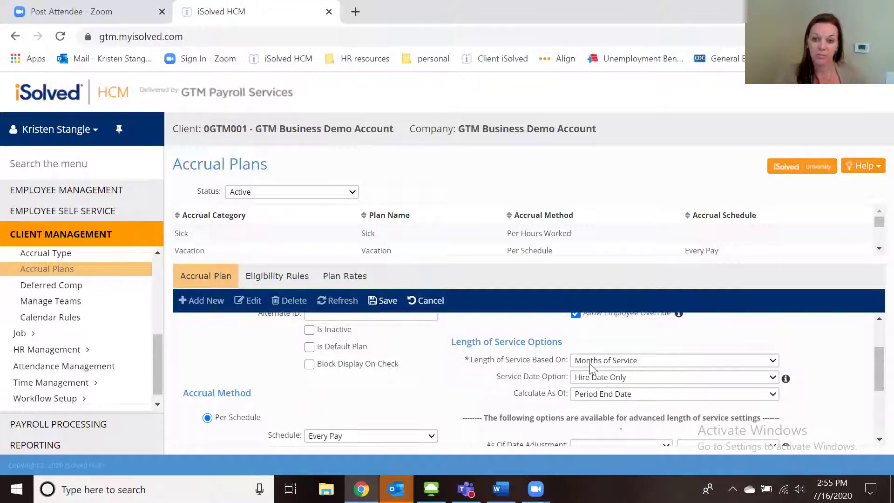
left_click(608, 381)
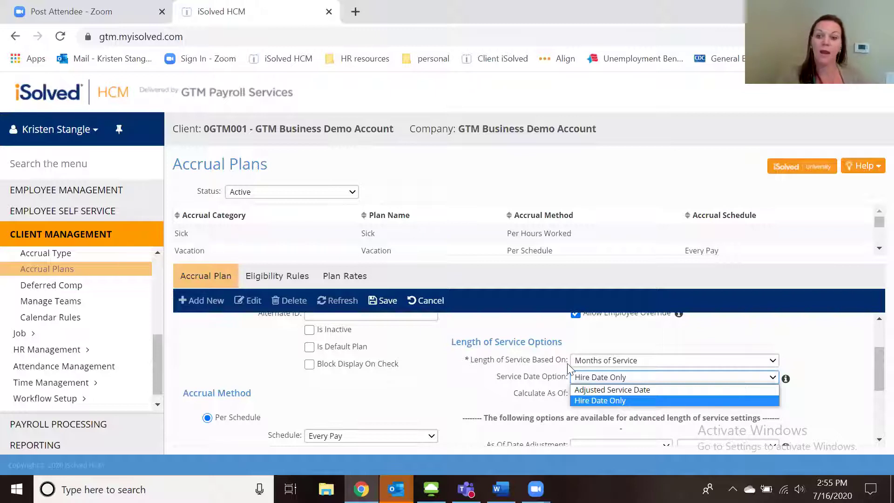
left_click(527, 382)
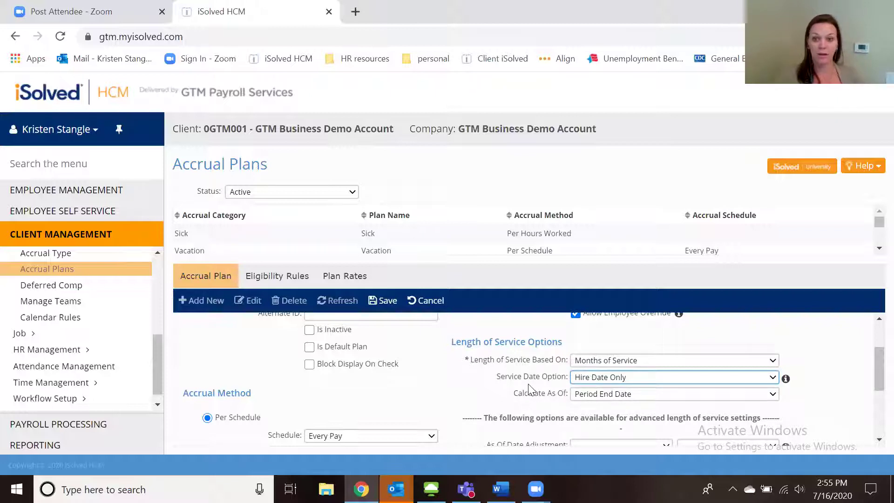
scroll(527, 381, "down", 1)
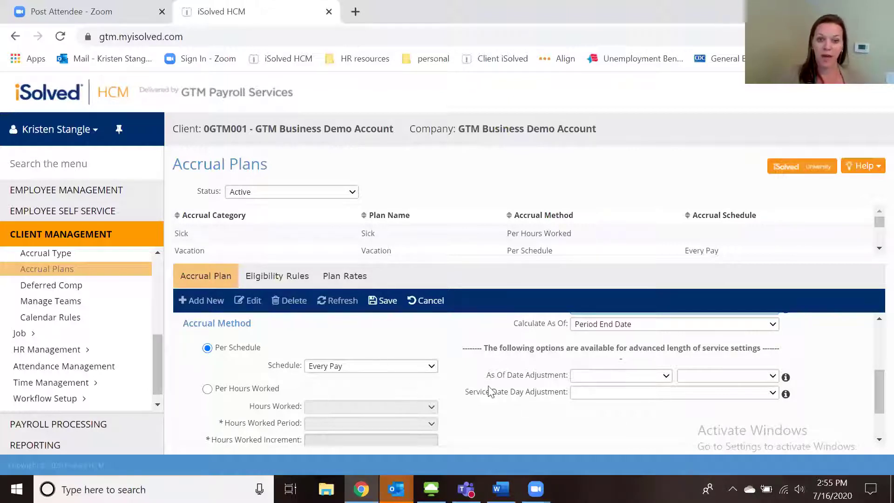
left_click(389, 304)
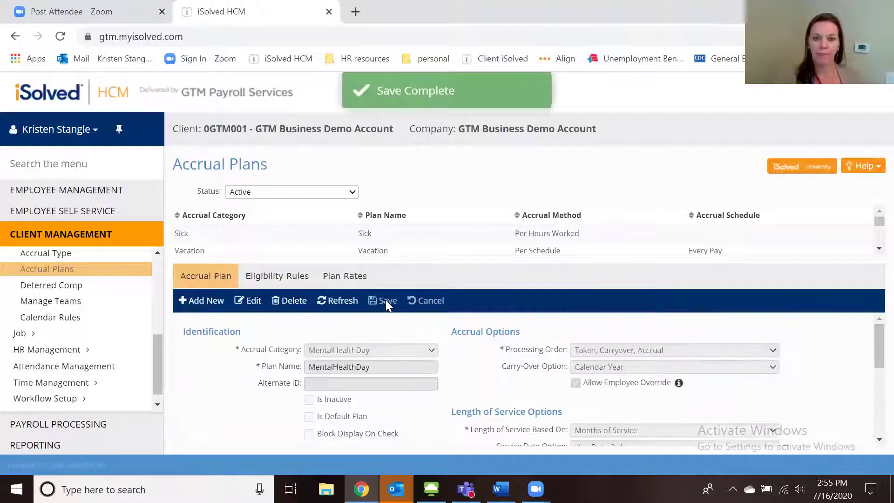
Assign the Time - Hourly and Time - Hourly PT eligibility rules to the MentalHealthDay plan and save them.
left_click(292, 287)
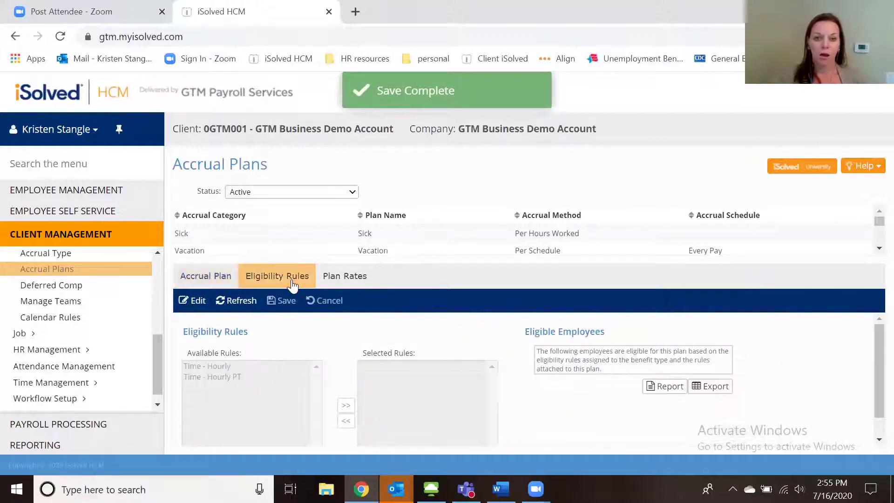
left_click(189, 308)
left_click(229, 346)
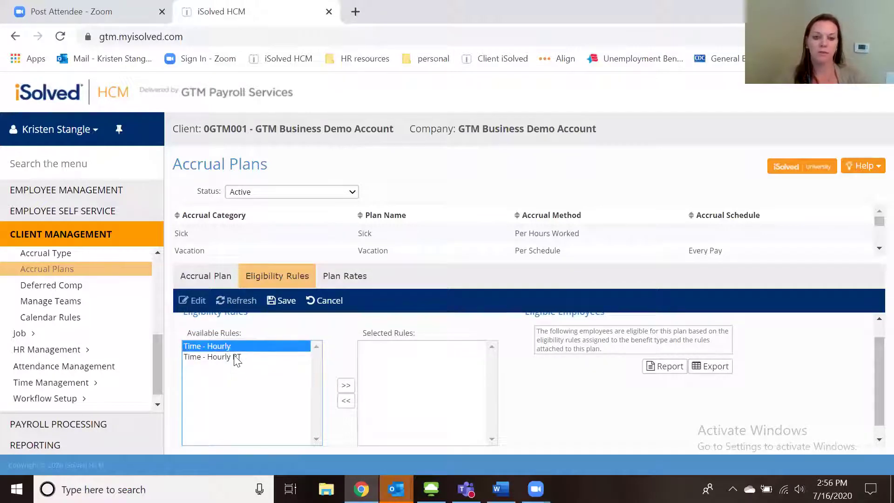
left_click(233, 357, "ctrl")
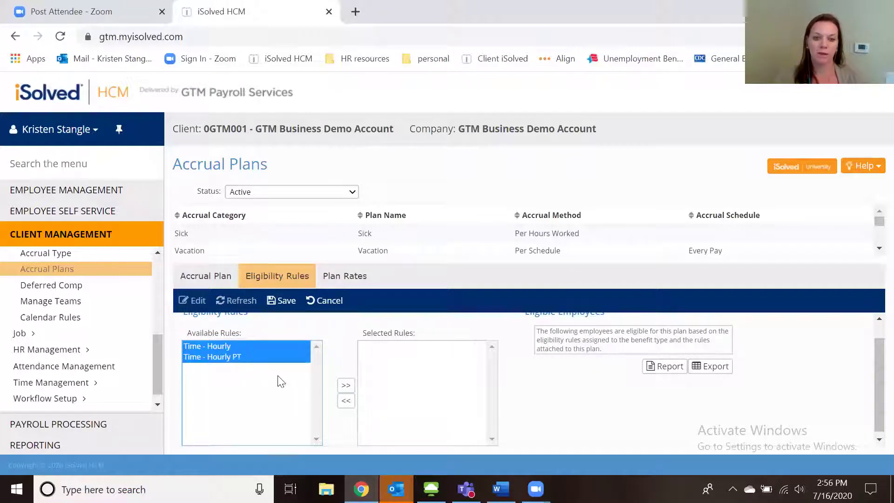
left_click(345, 386)
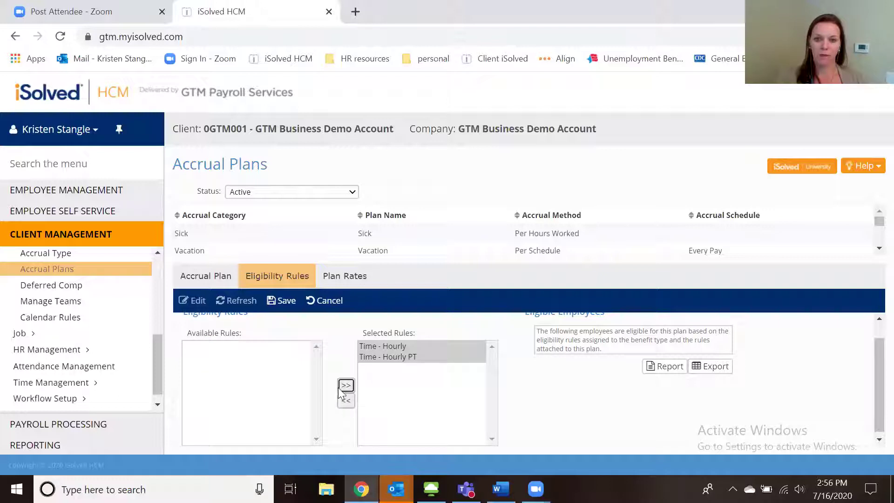
left_click(286, 306)
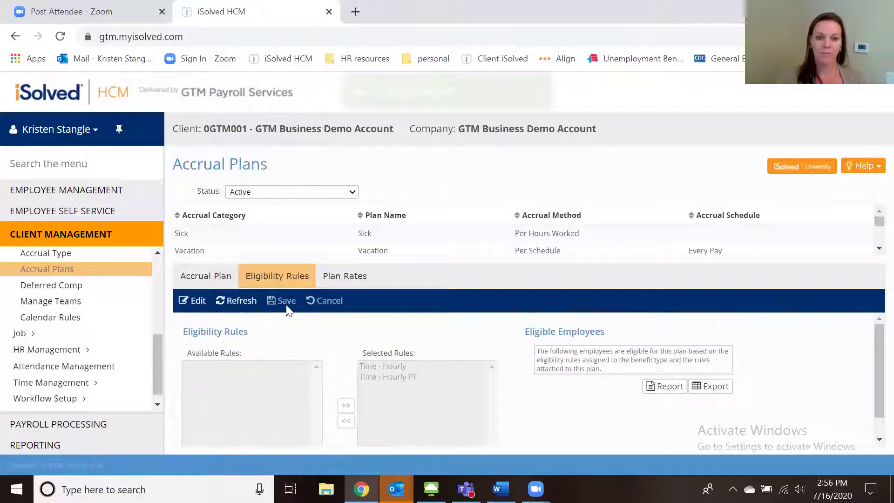
Edit the plan rates and set the accrual factor per schedule to .769 for 0 months of service.
left_click(350, 280)
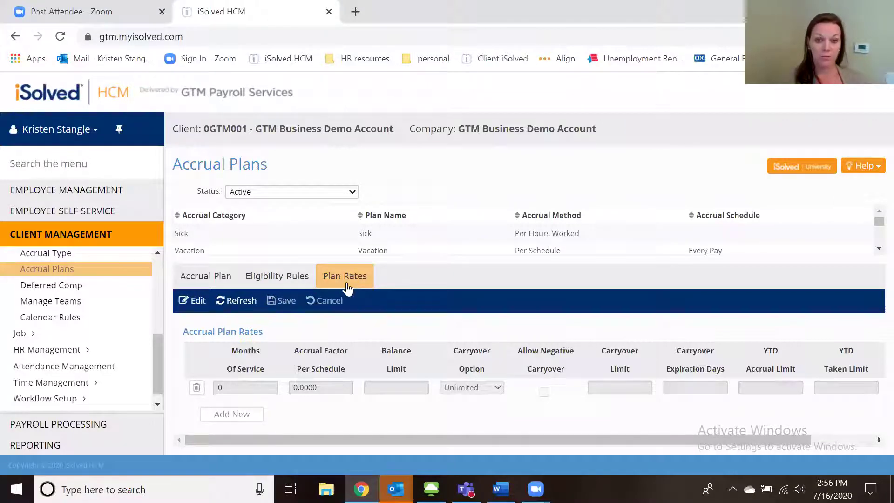
left_click(195, 300)
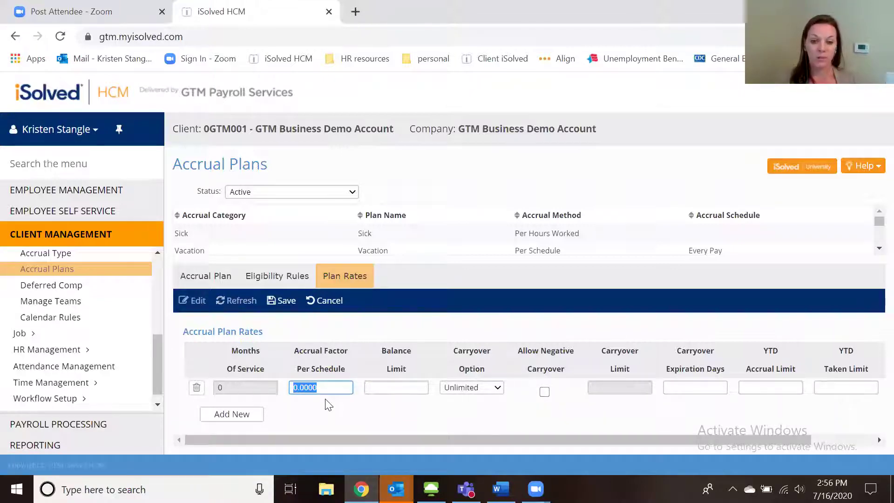
type(".769")
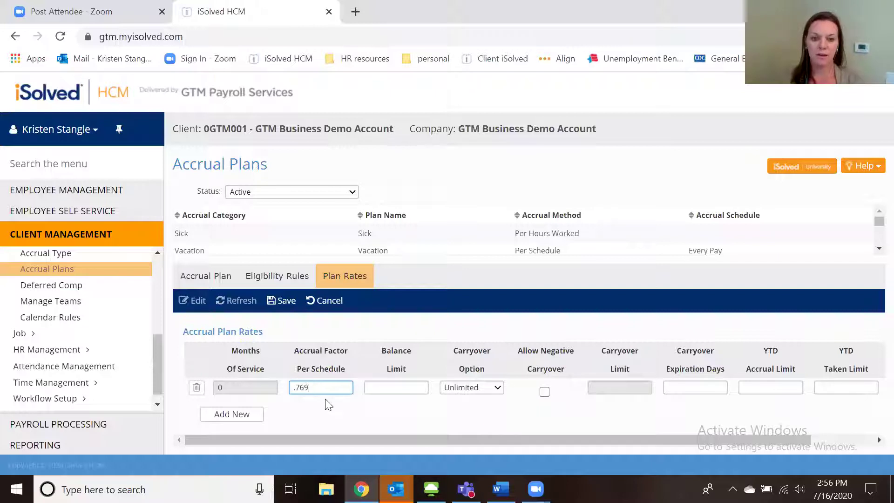
key("Tab")
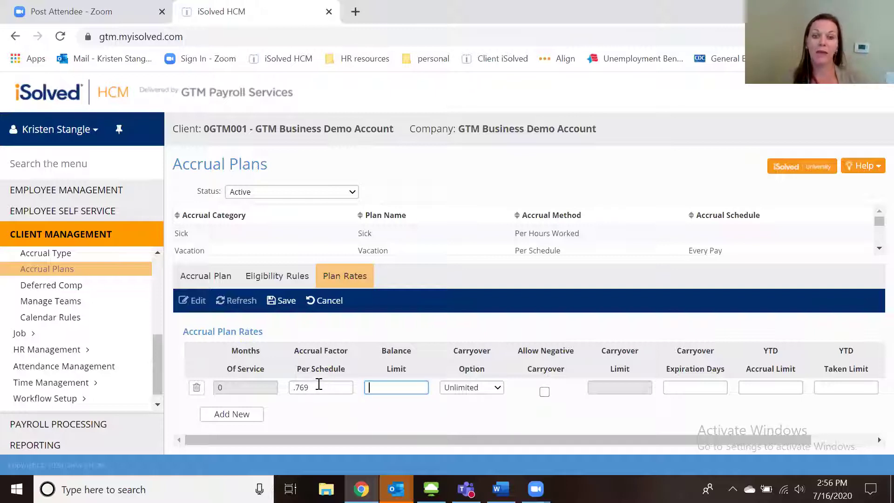
Make the 0-month rate's carryover Limited with a limit of 8, set its YTD accrual limit to 40, and save.
left_click(477, 389)
left_click(477, 407)
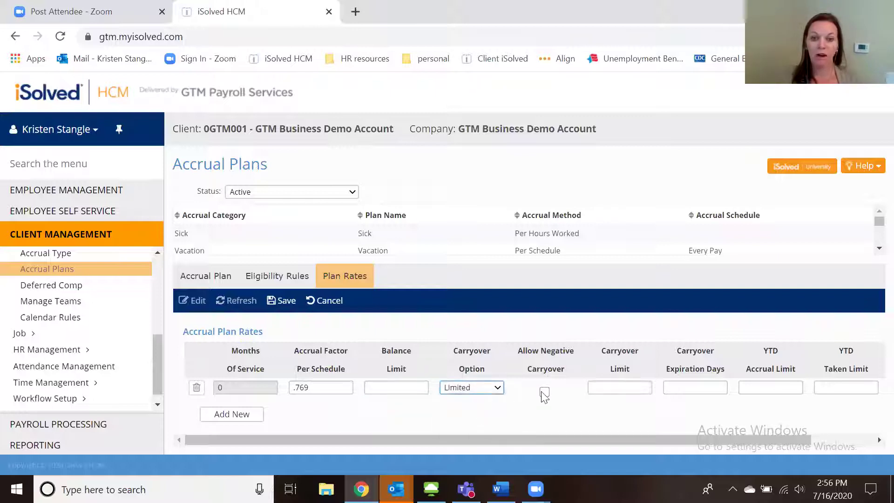
left_click(606, 389)
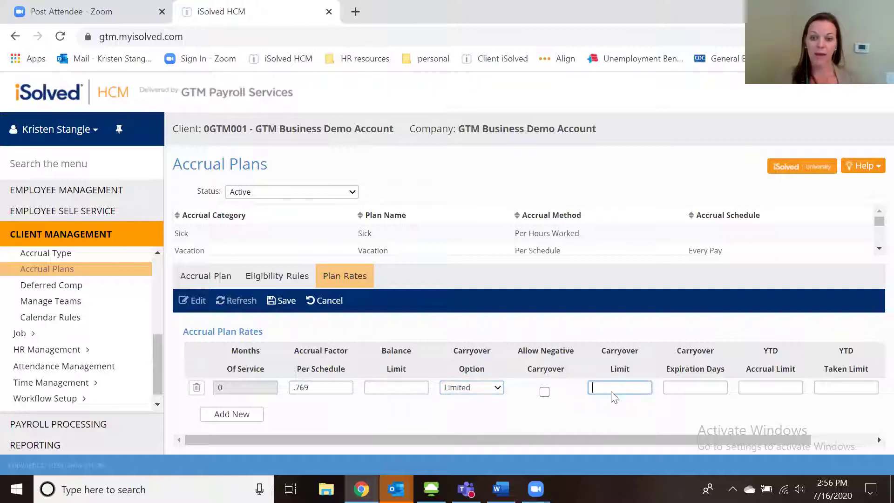
type("8")
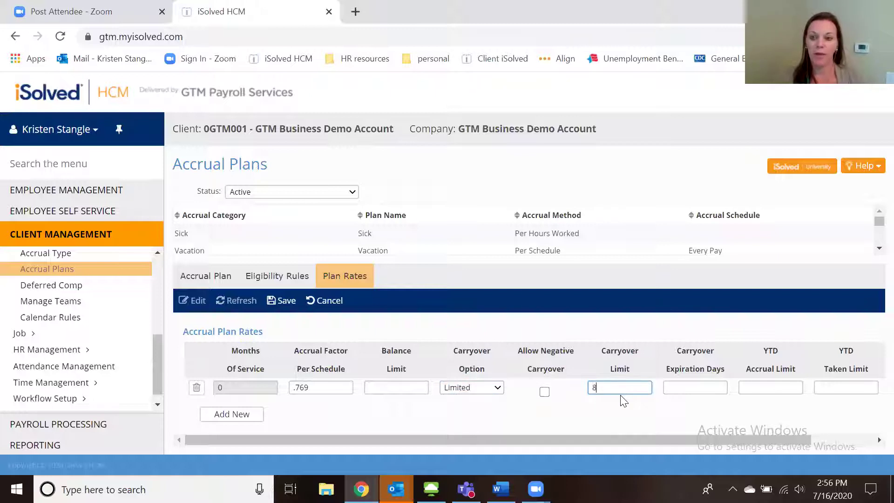
key("Tab")
key("Tab")
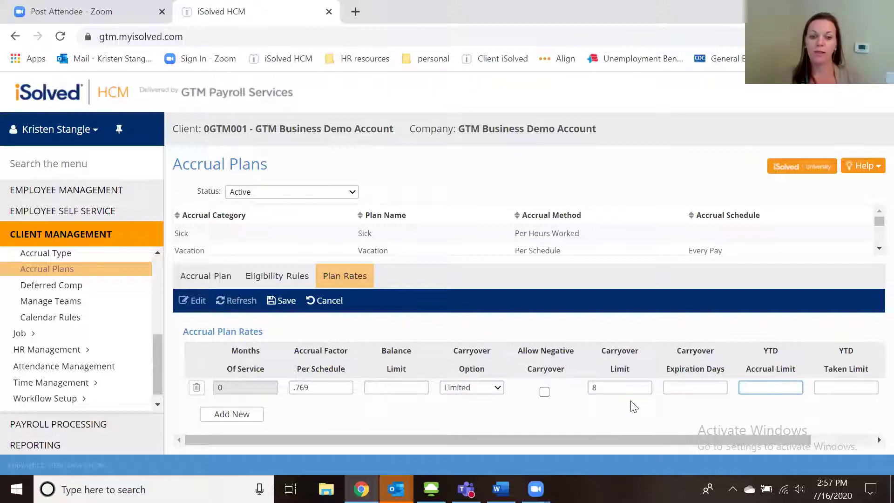
type("40")
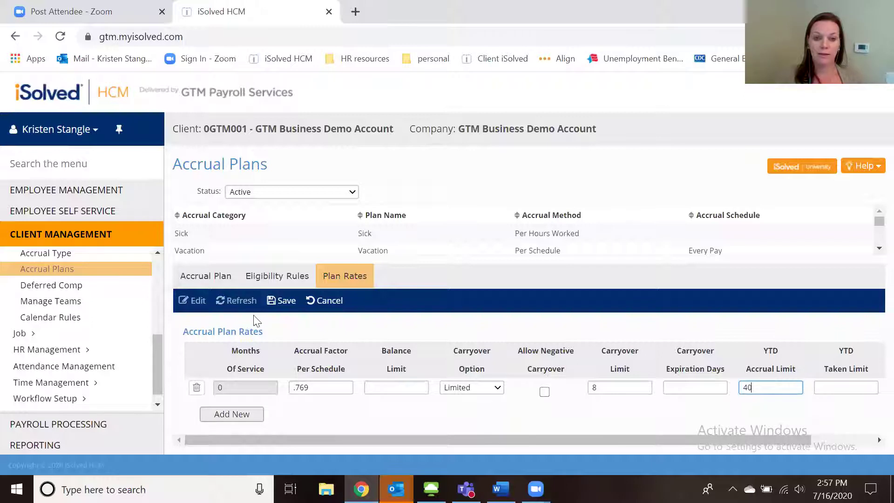
left_click(275, 300)
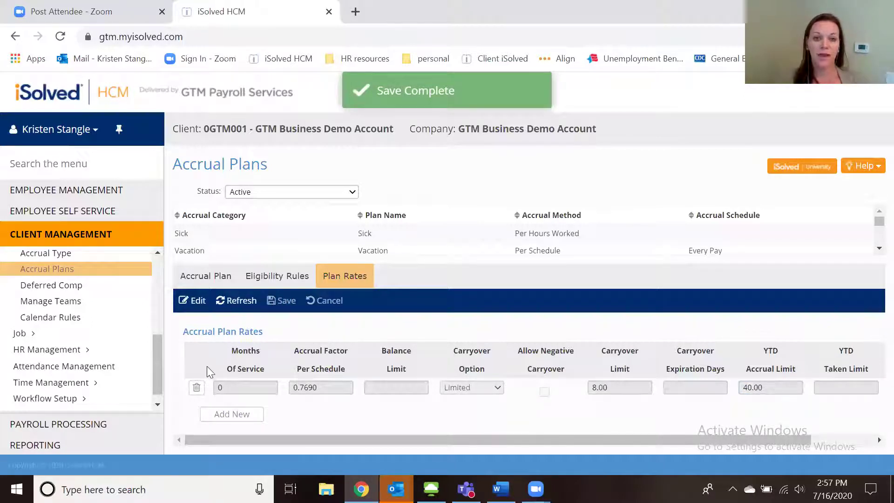
Add a plan rate for 60 months of service with an accrual factor of 1.53 per schedule.
left_click(194, 303)
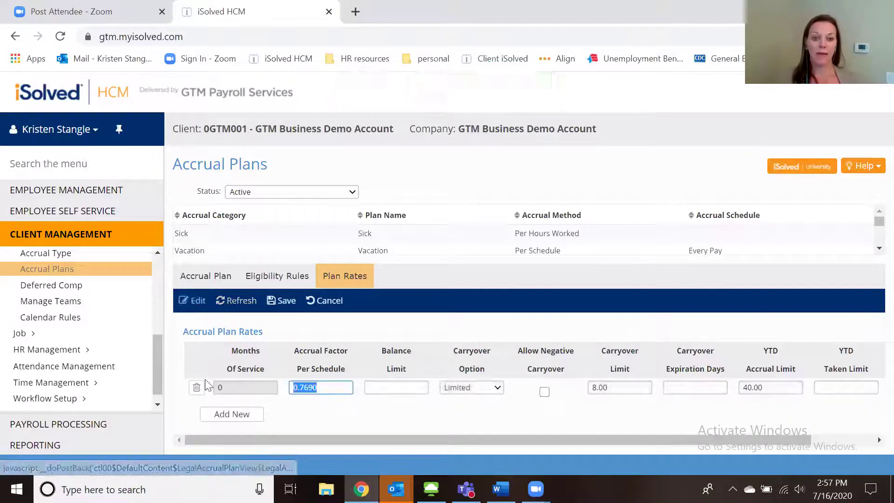
left_click(233, 415)
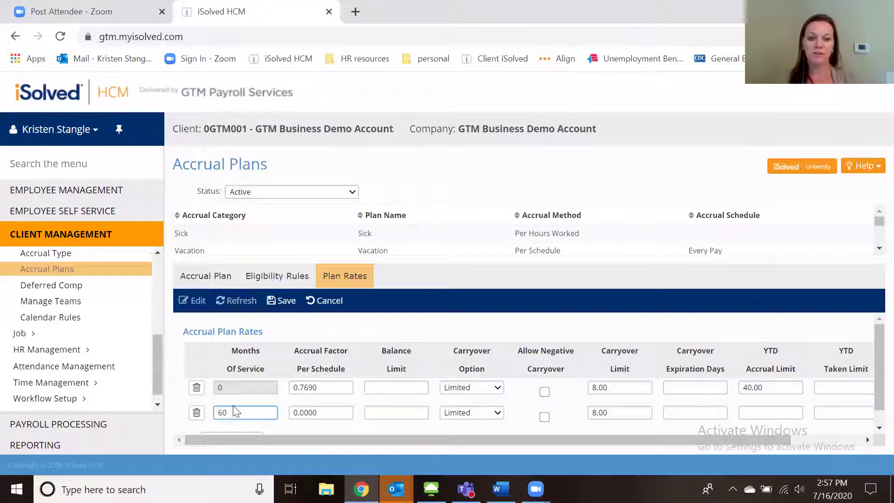
key("Tab")
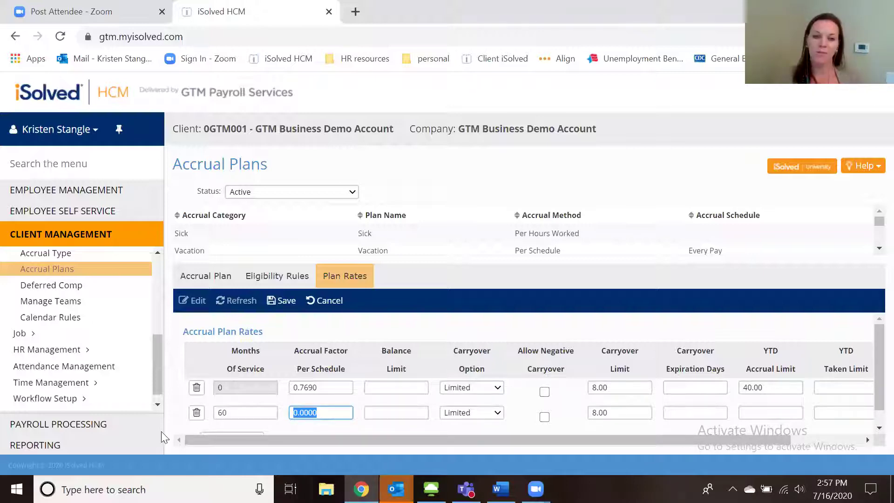
type("1.53")
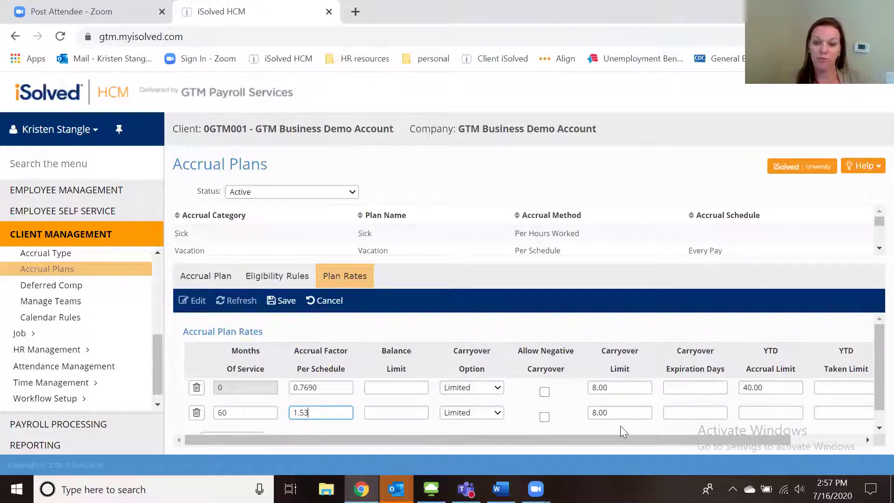
Set the 60-month rate's YTD accrual limit to 80, leaving its carryover settings as they are, and save the plan rates.
key("Tab")
key("Tab")
key("Tab")
key("Tab")
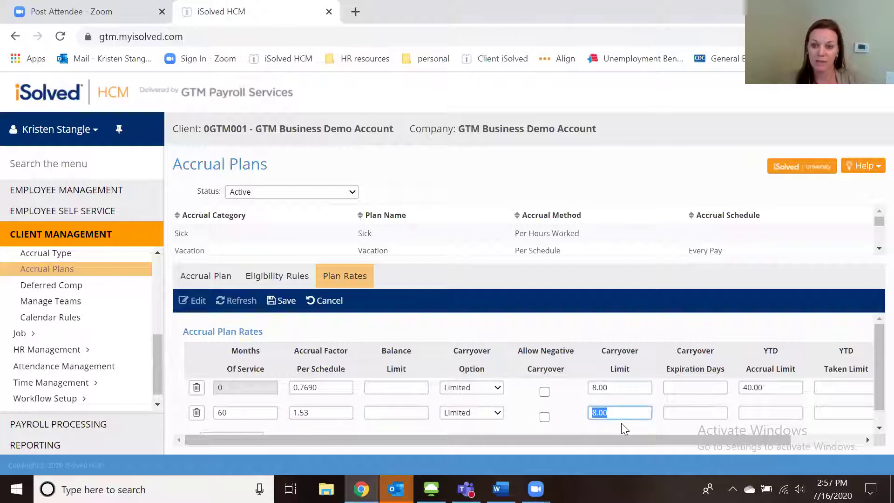
key("Tab")
key("Tab")
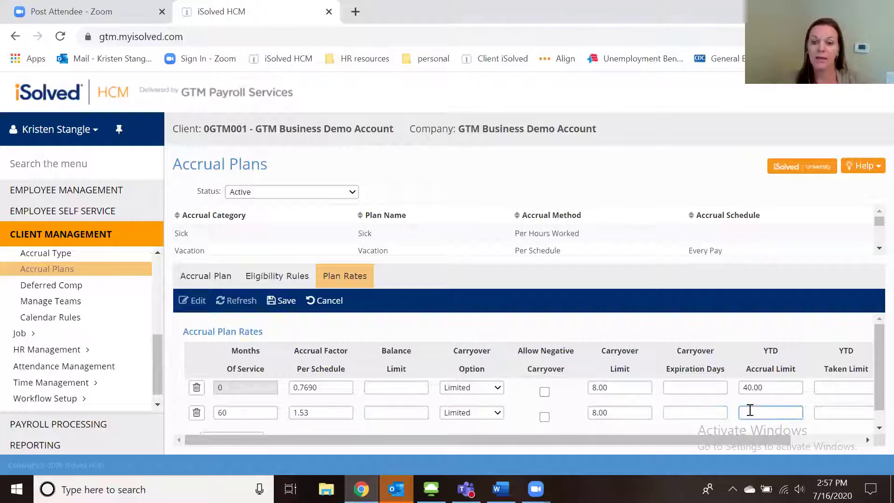
type("80")
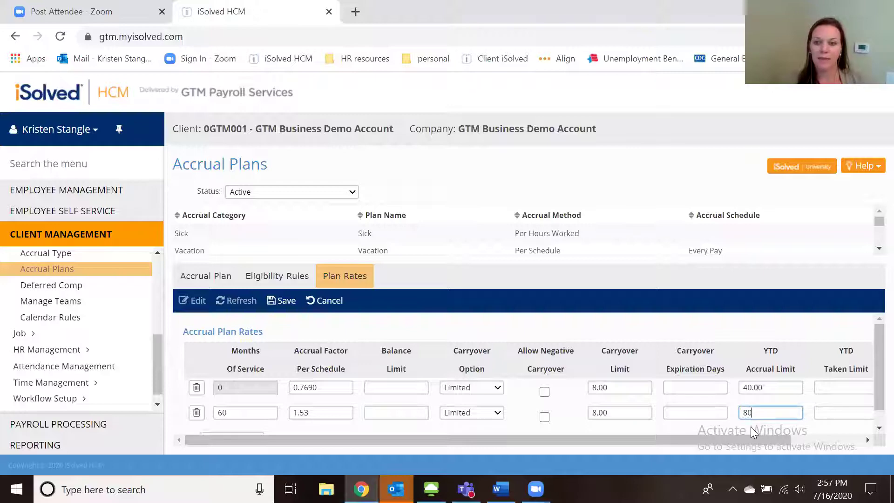
left_click(285, 301)
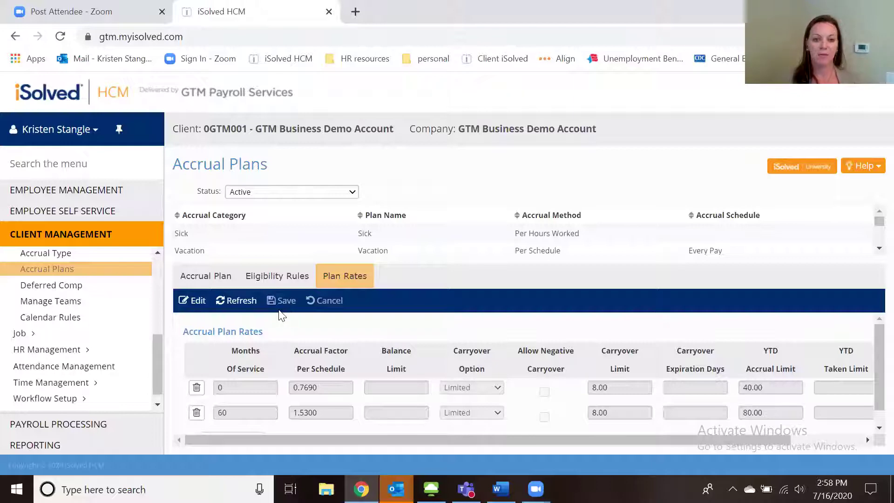
Reopen the plan rates for editing and mark the balance as unavailable for the 0-month rate.
left_click(193, 300)
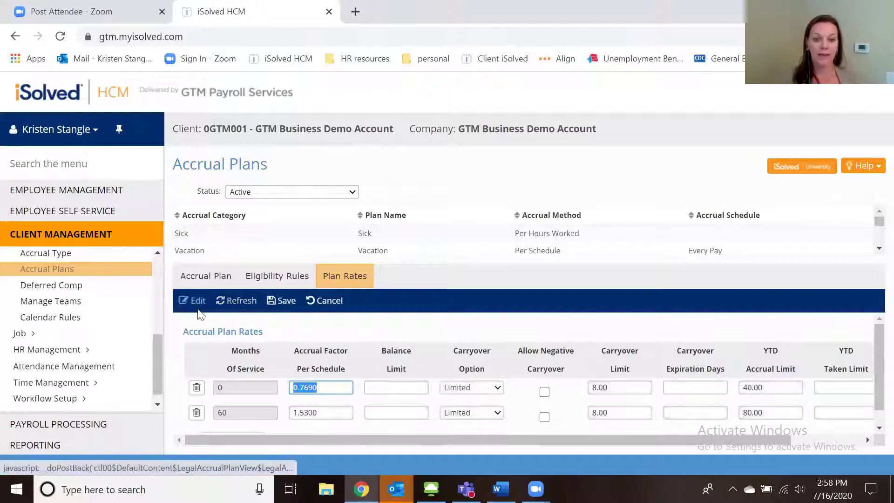
scroll(230, 409, "down", 1)
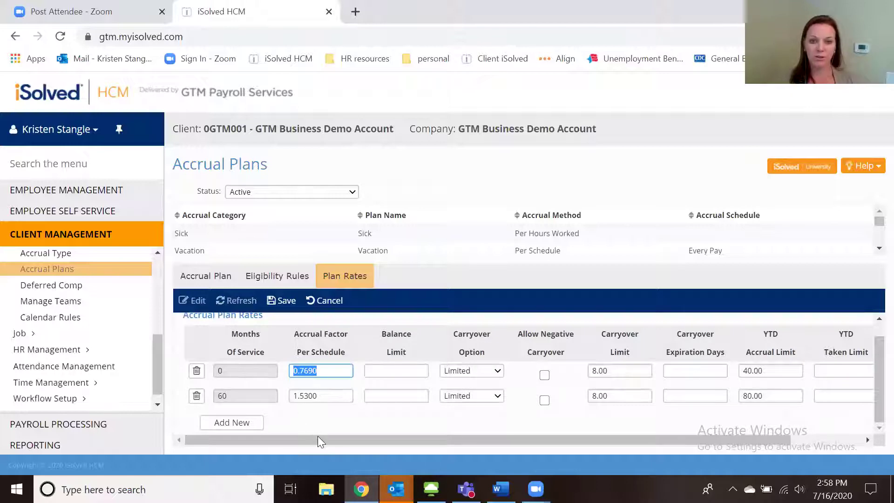
left_click_drag(322, 439, 662, 400)
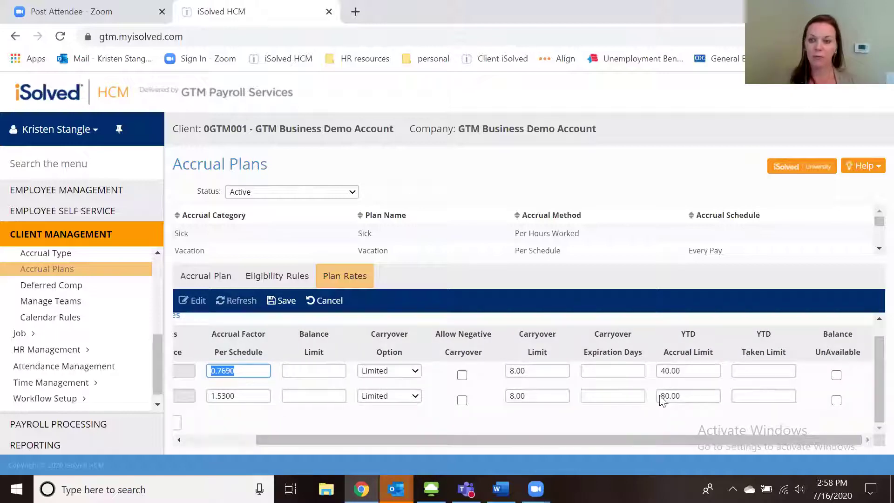
left_click(837, 375)
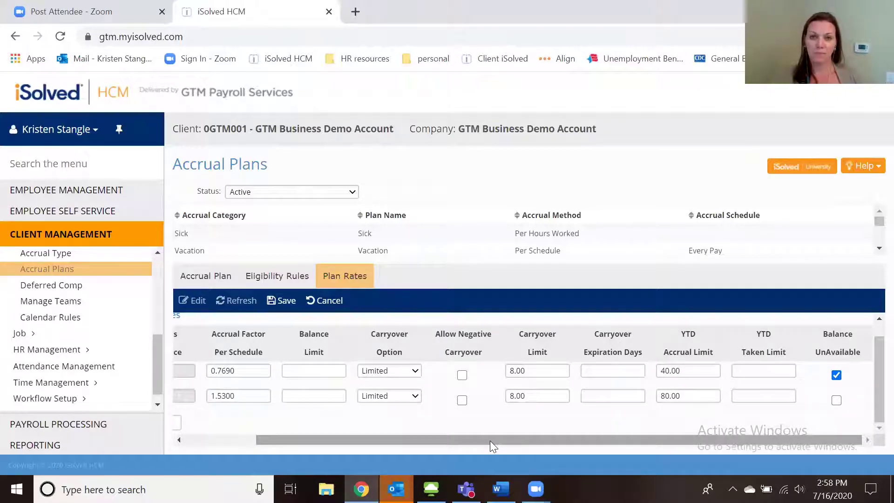
Add a plan rate for 3 months of service with an accrual factor of .769 per schedule.
left_click_drag(490, 440, 477, 441)
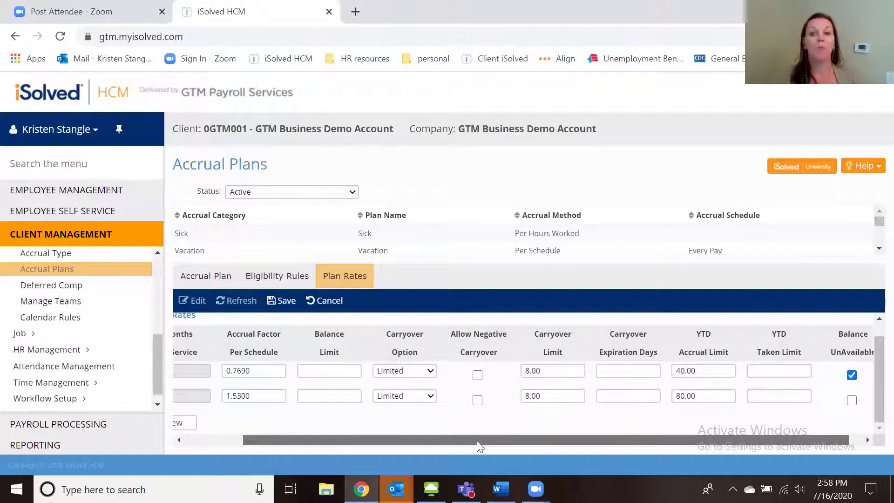
left_click_drag(477, 441, 382, 441)
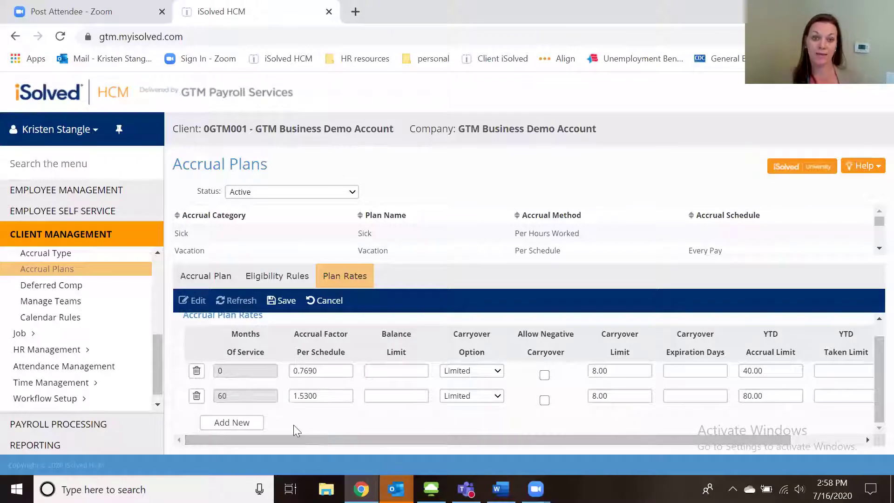
left_click(219, 424)
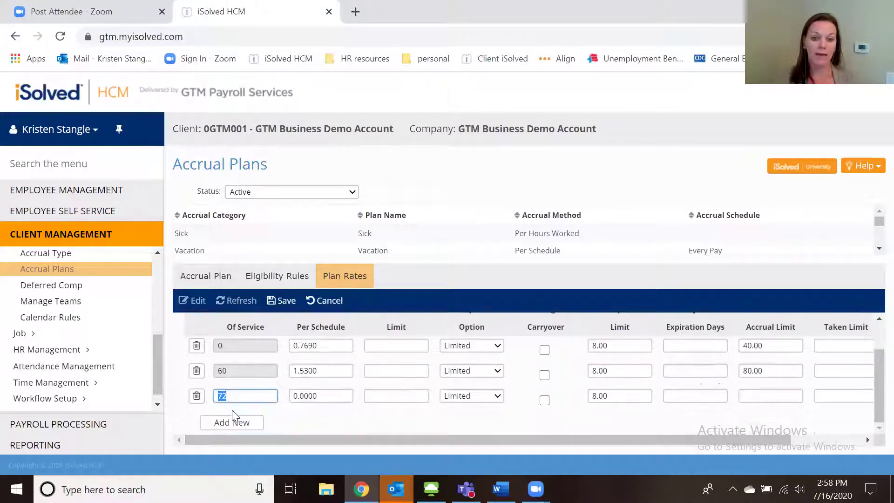
type("3")
key("Tab")
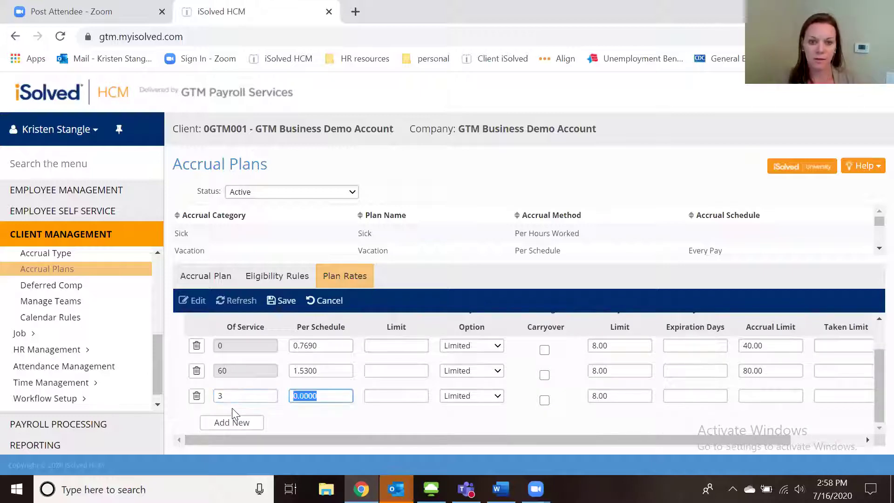
type(".769")
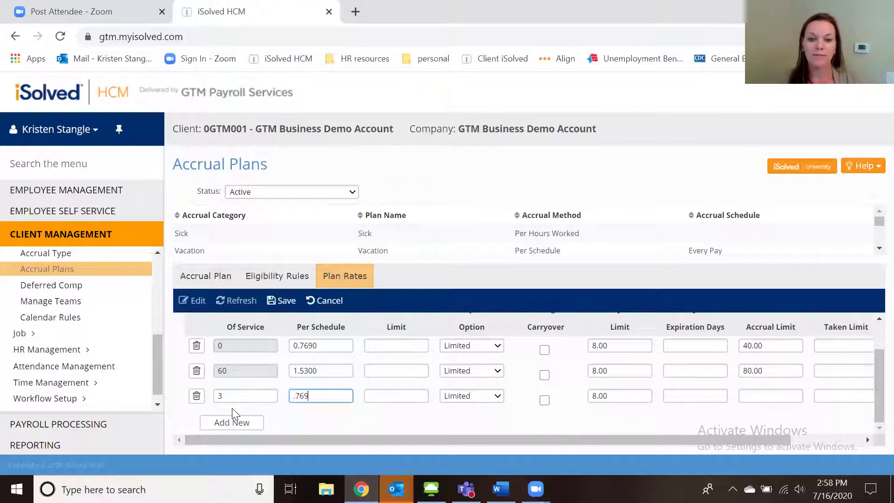
Set the YTD accrual limit of the 3-month rate to 40, leaving its carryover settings as they are.
key("Tab")
key("Tab")
key("Tab")
key("Tab")
key("Tab")
key("Tab")
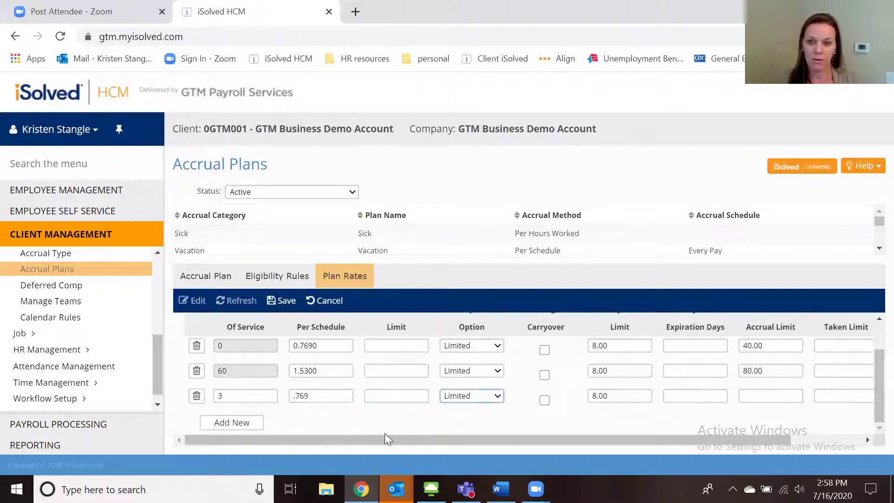
type("4")
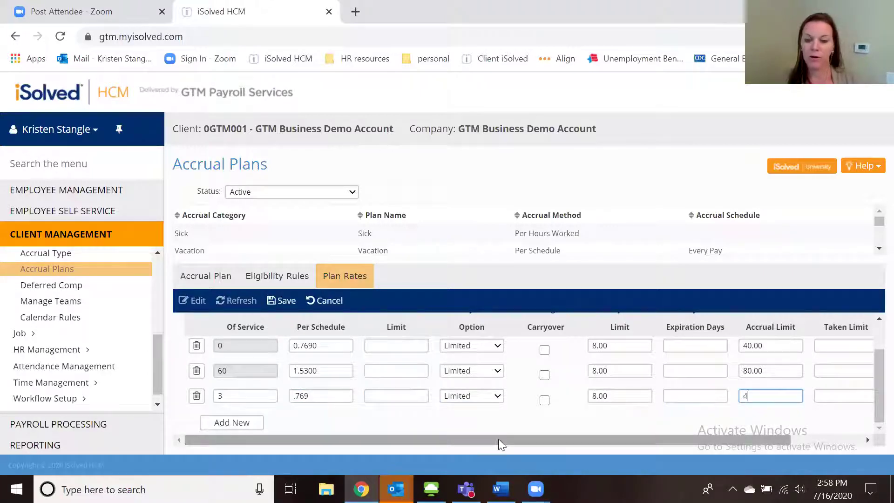
type("0")
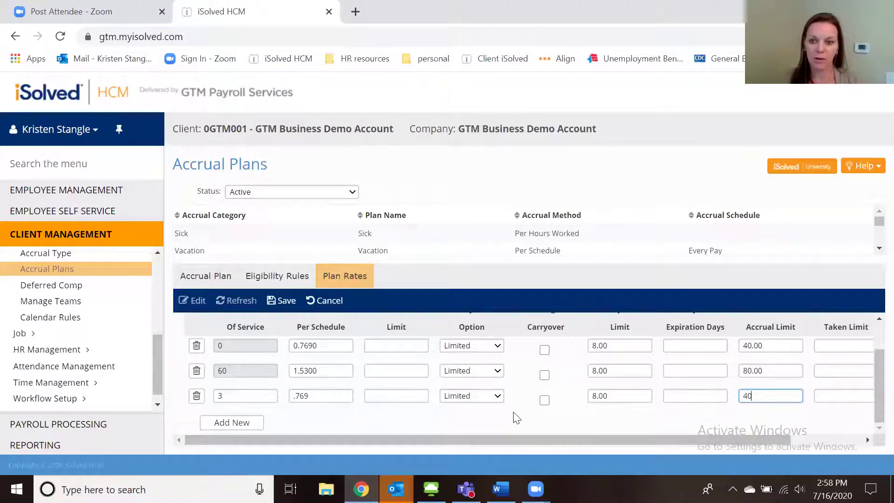
Leave the 3-month rate's YTD taken limit blank and its unavailable option unchecked, and save the plan rates.
key("Tab")
key("Tab")
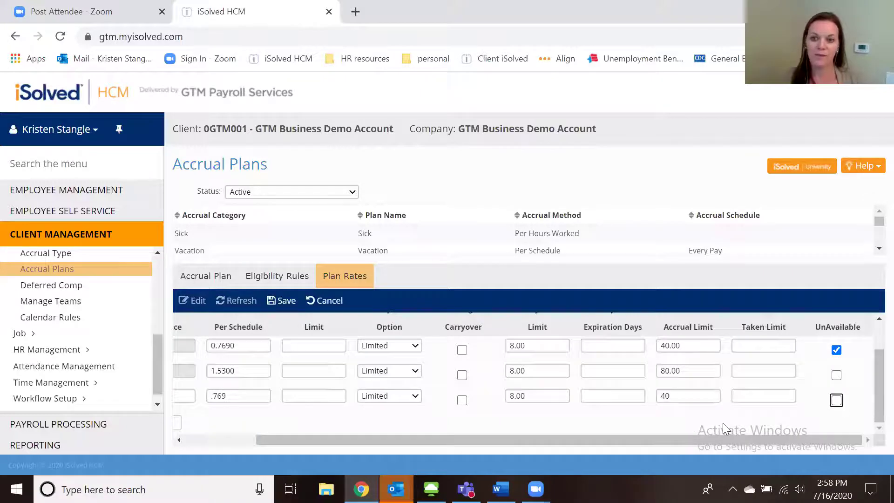
left_click(282, 301)
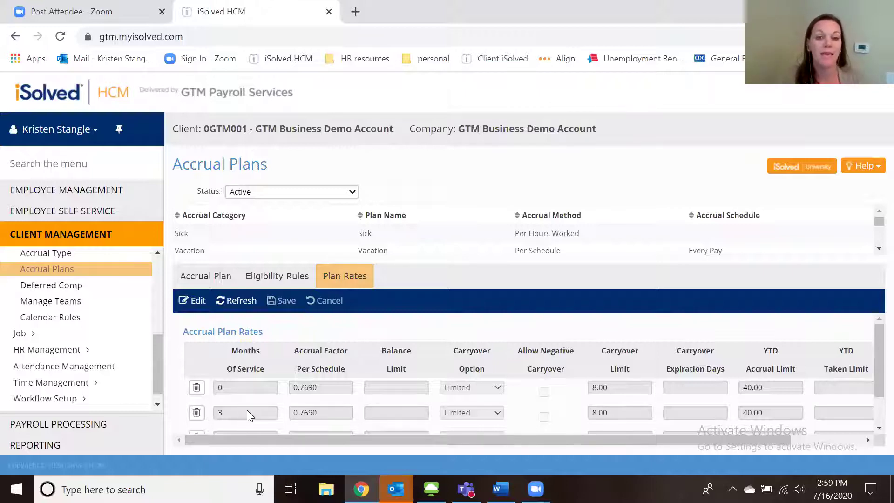
scroll(247, 410, "down", 2)
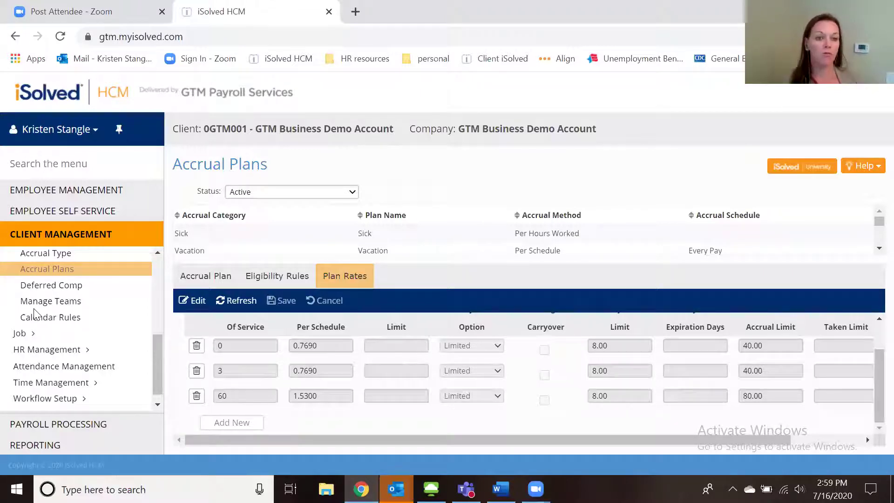
Open the client's calendar rules to view the Team Blue rule.
left_click(41, 321)
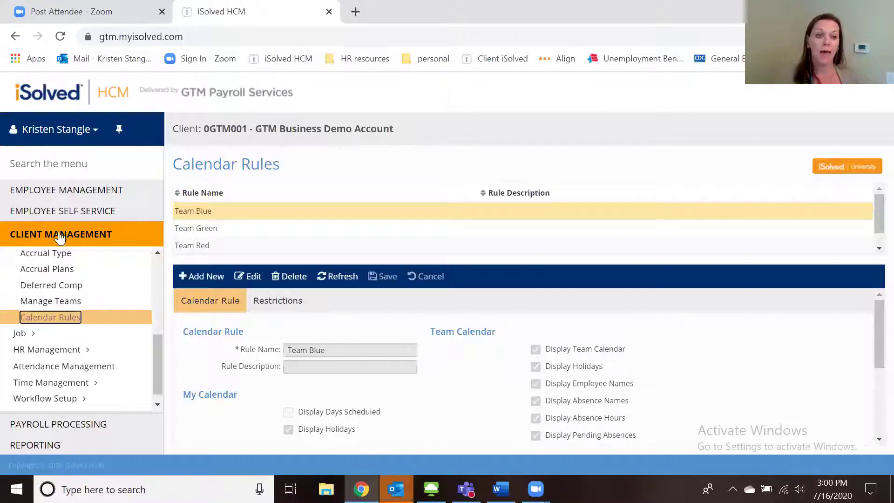
Open the employee's leave accruals under employee benefits and assign the MentalHealthDay plan in the MentalHealthDay section.
left_click(48, 192)
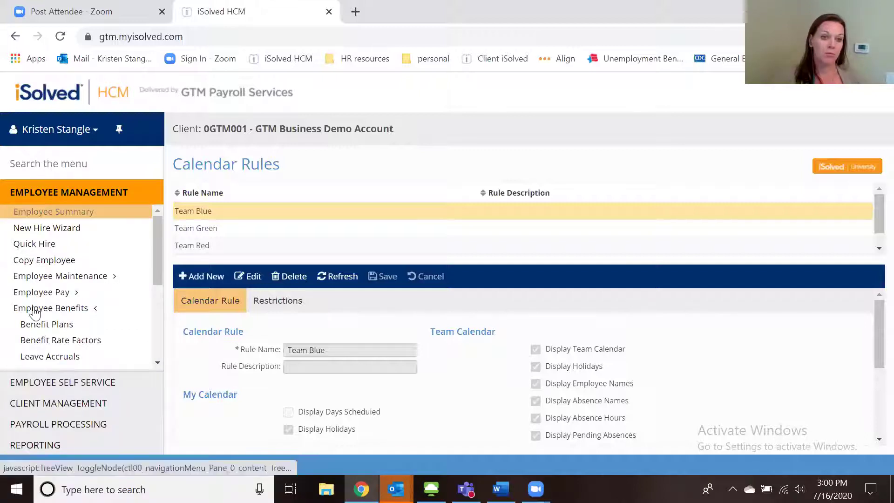
left_click(42, 361)
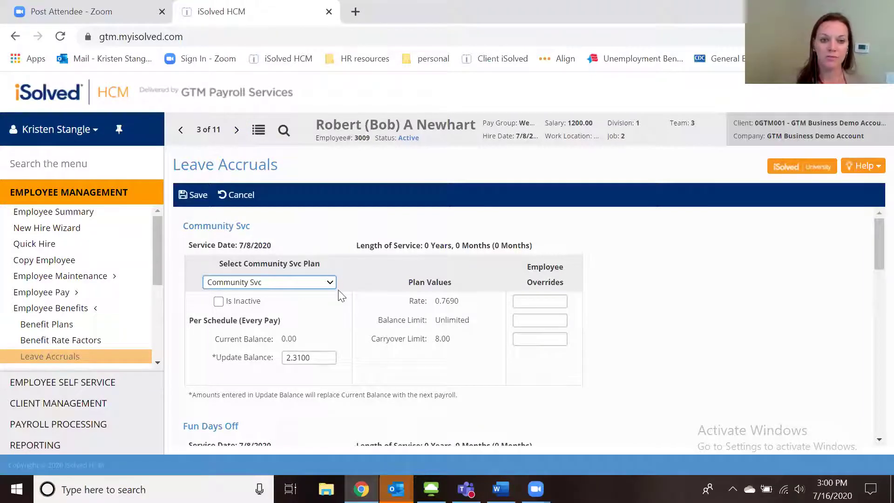
scroll(338, 290, "down", 3)
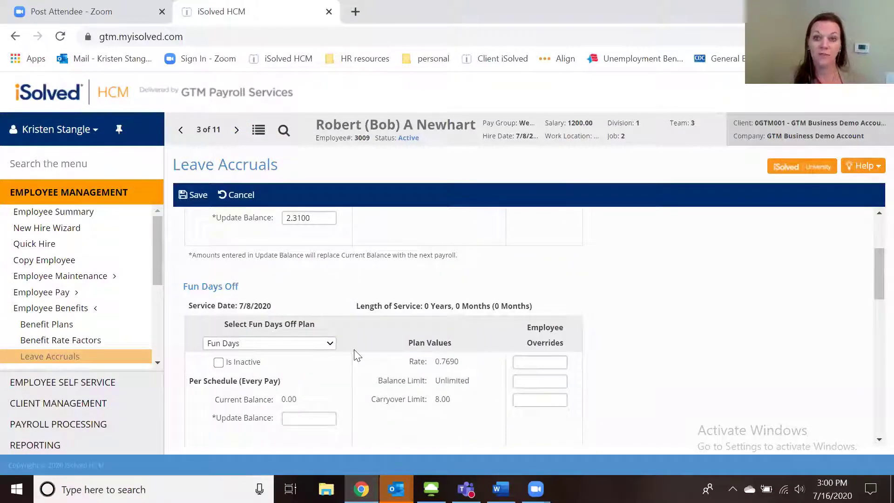
scroll(363, 358, "down", 4)
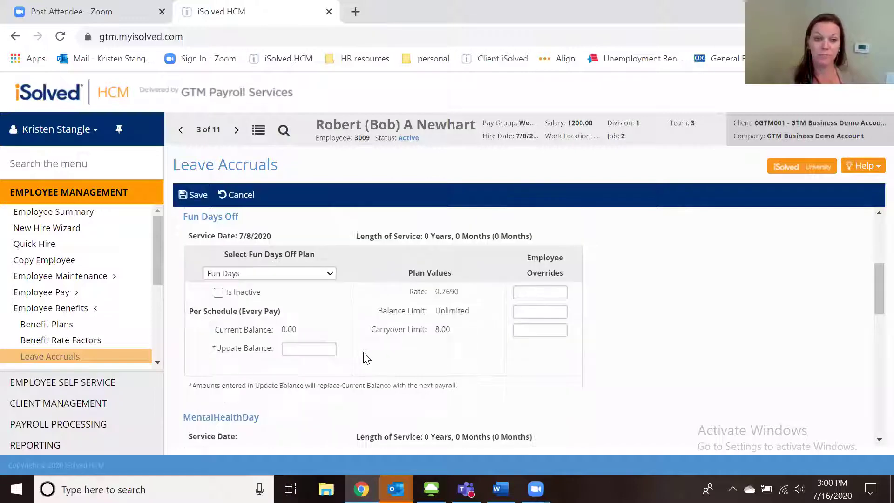
left_click(318, 335)
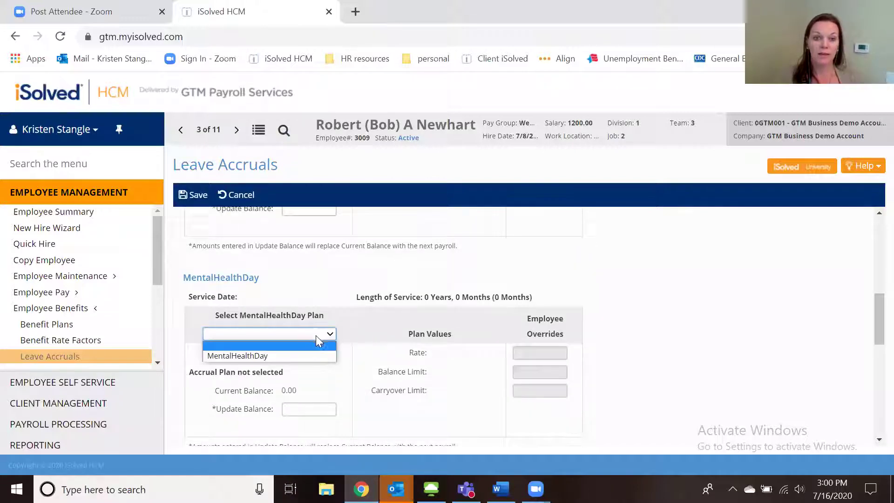
left_click(317, 356)
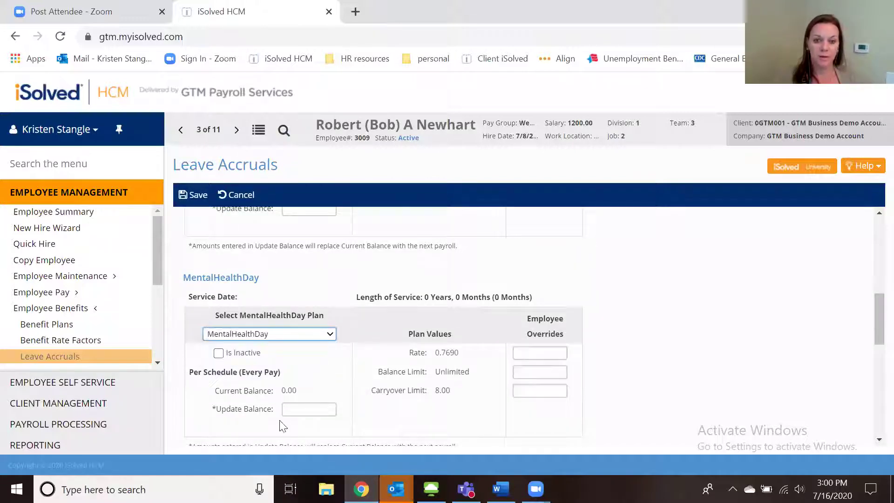
Set the employee's MentalHealthDay update balance to 6.62 and save the leave accruals.
left_click(288, 410)
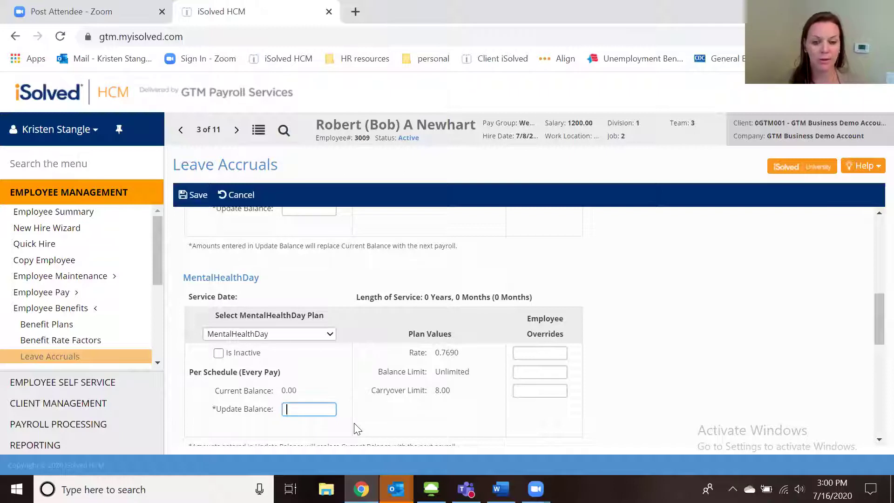
type("6")
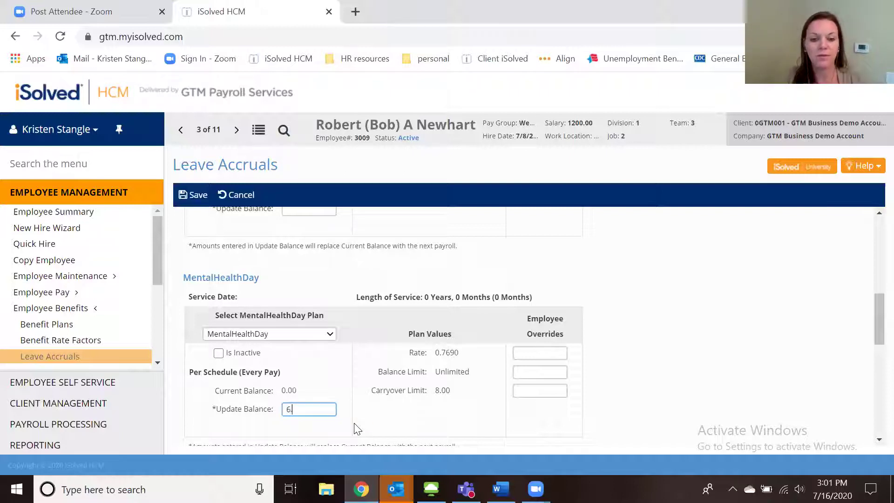
type(".62")
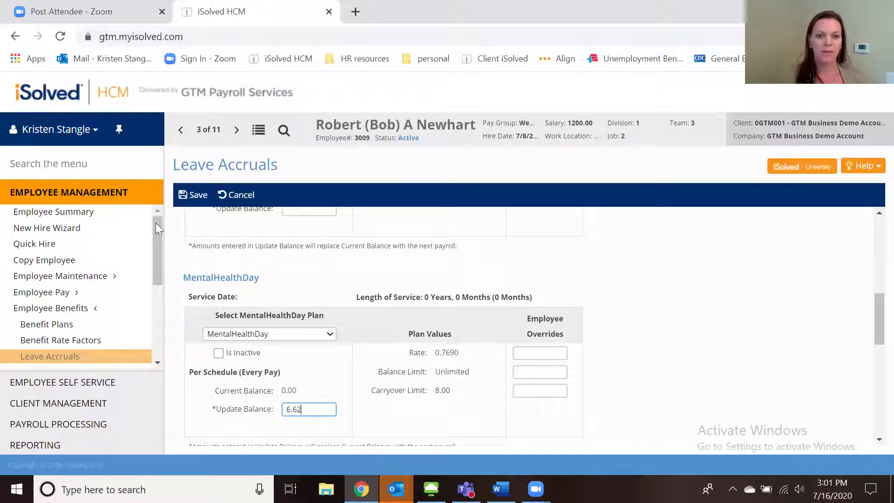
left_click(186, 194)
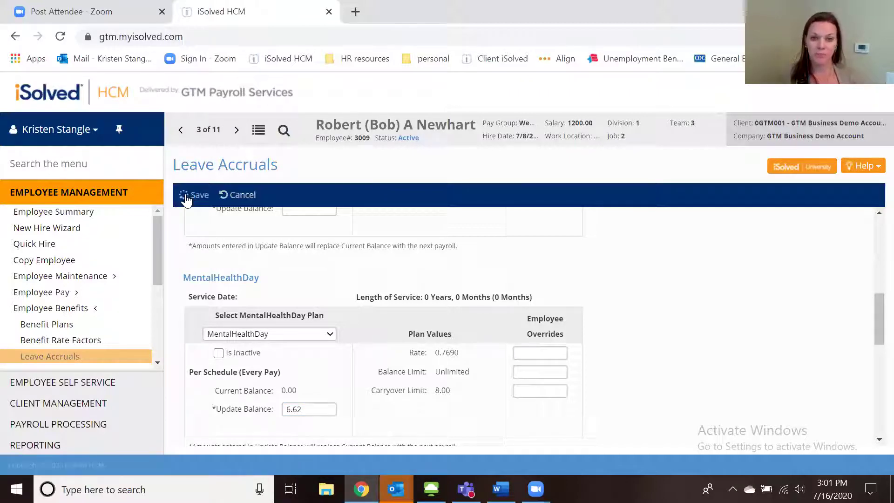